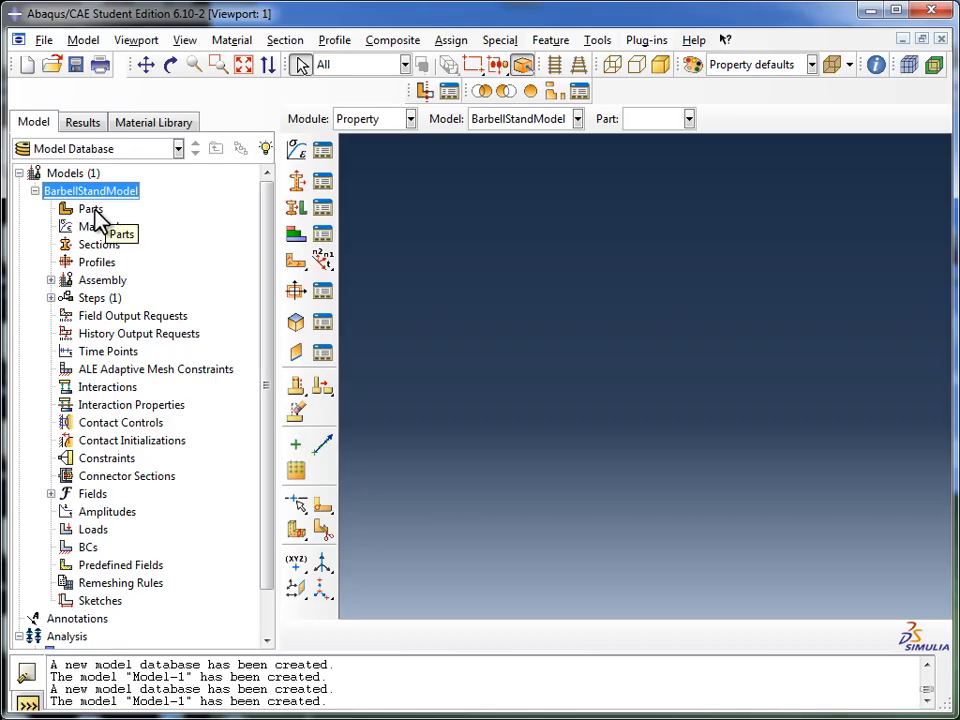
- Start a new part named BarbellStand in 3D modeling space with the Deformable type
double_click(95, 212)
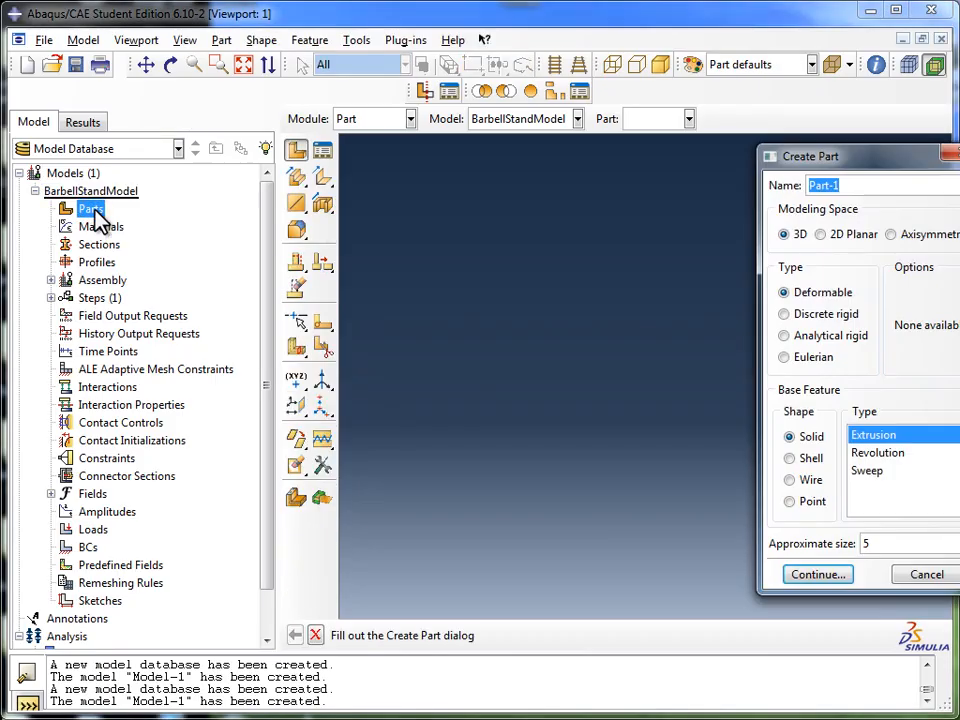
left_click_drag(799, 162, 703, 173)
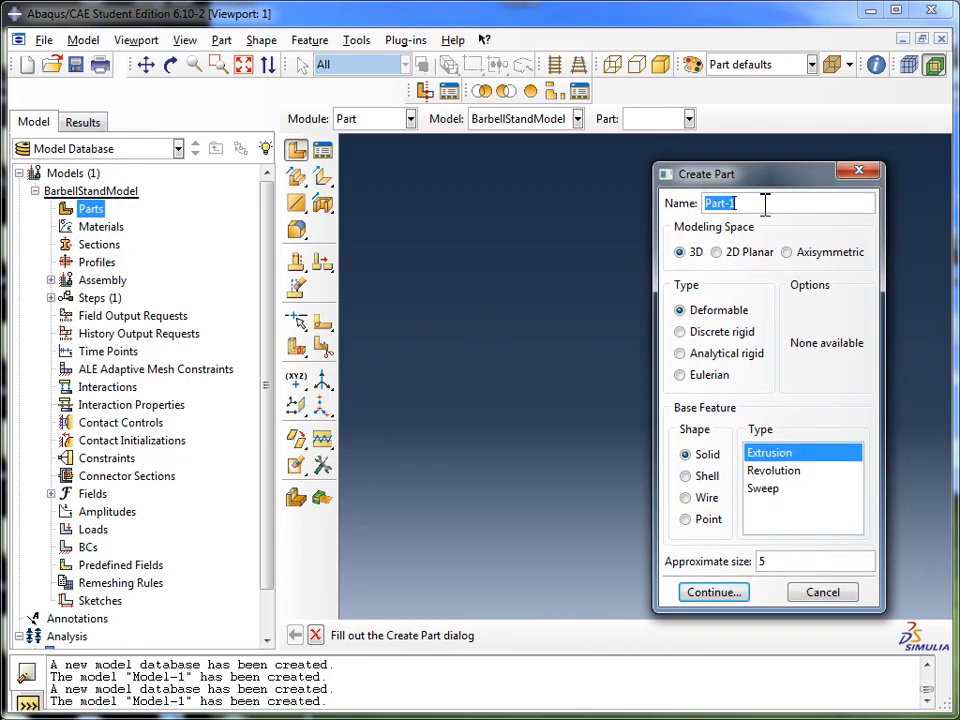
type("BarbellStand")
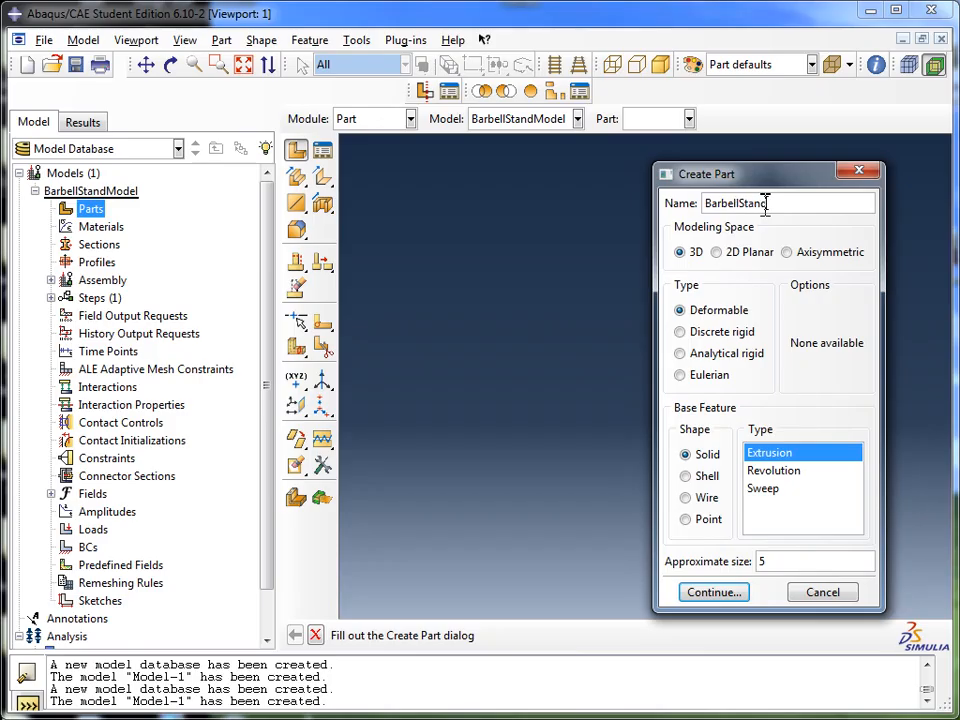
left_click(680, 253)
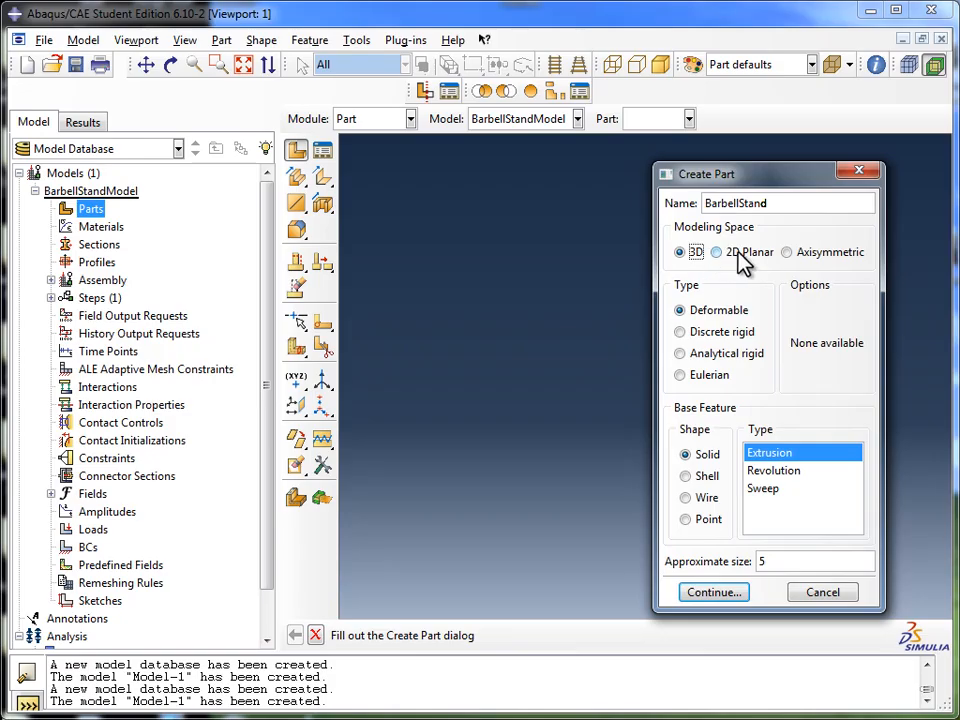
left_click(682, 253)
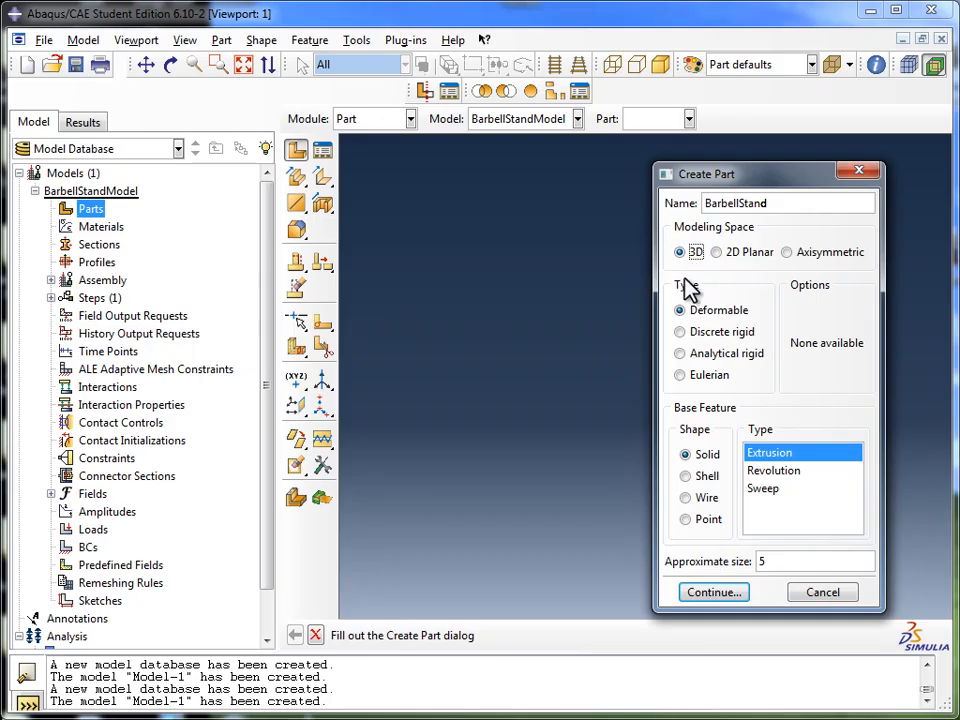
left_click(694, 313)
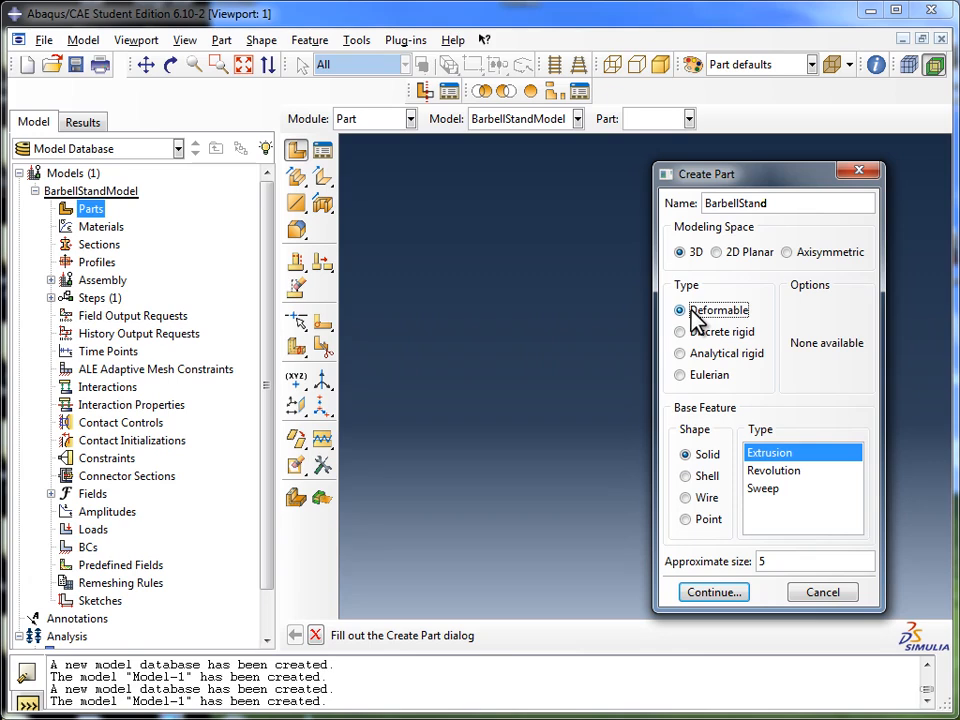
left_click(703, 316)
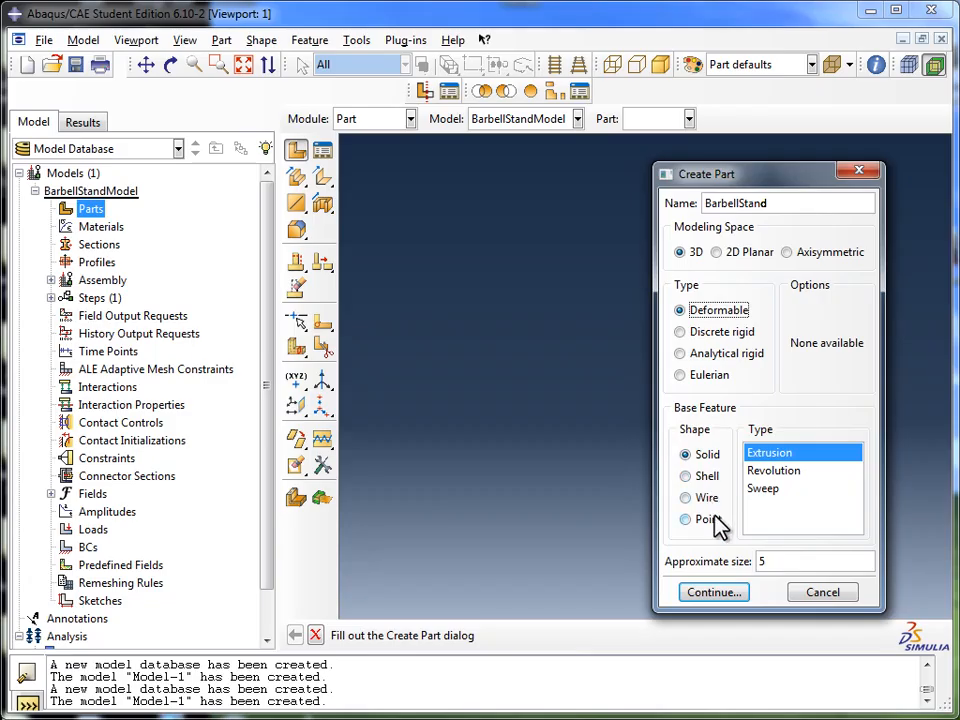
- Set the base feature to a solid extrusion with an approximate size of 5 and continue to the section sketch
left_click(684, 455)
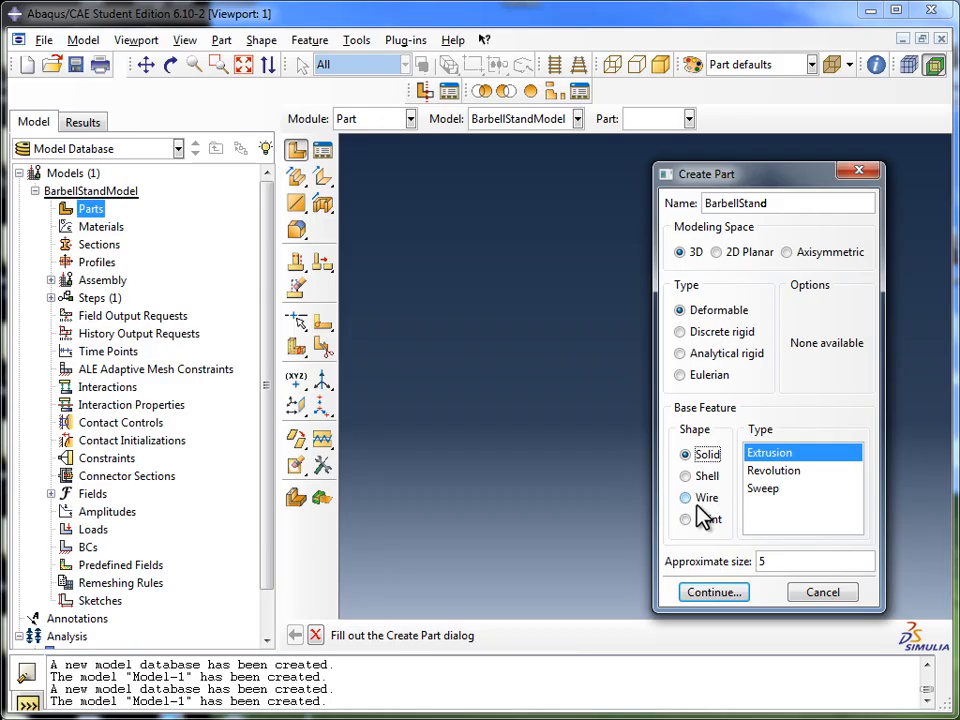
left_click(709, 456)
left_click(770, 455)
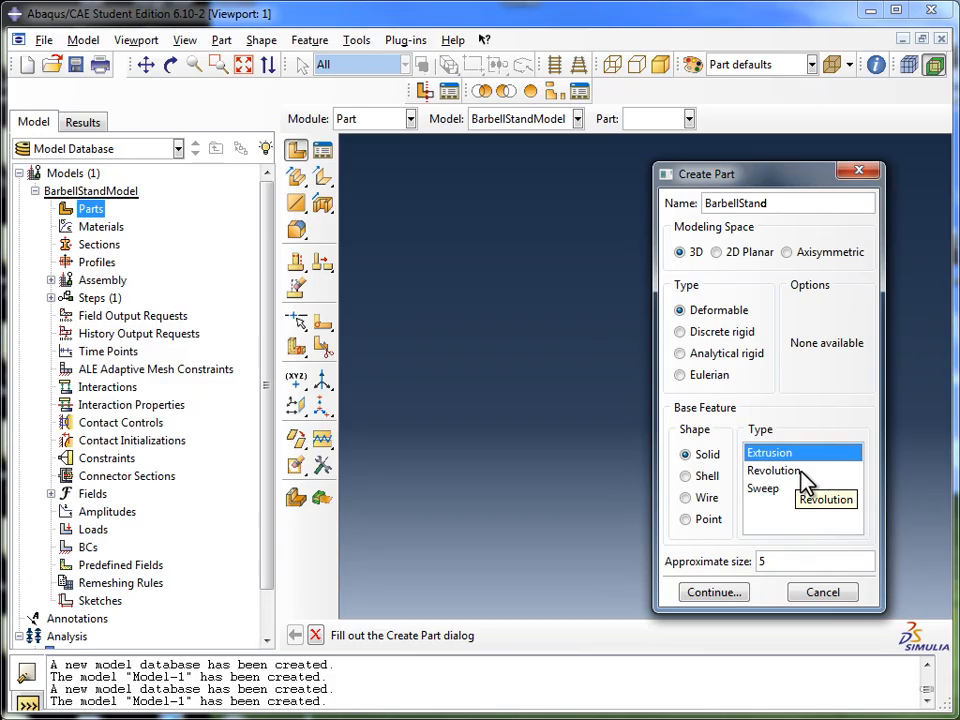
left_click(787, 455)
left_click(770, 562)
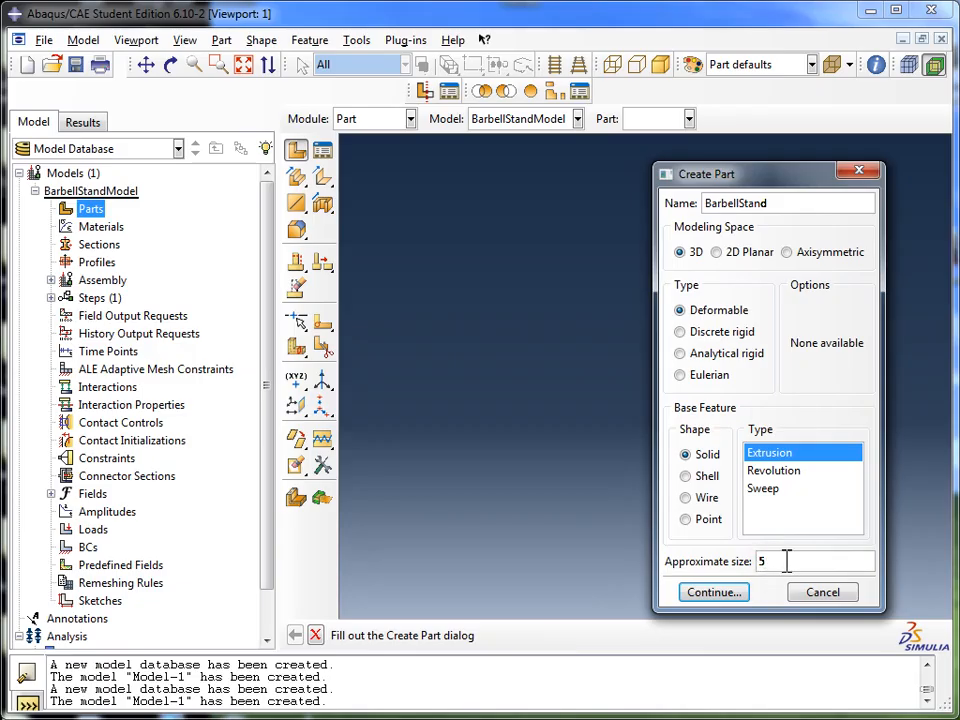
left_click(712, 592)
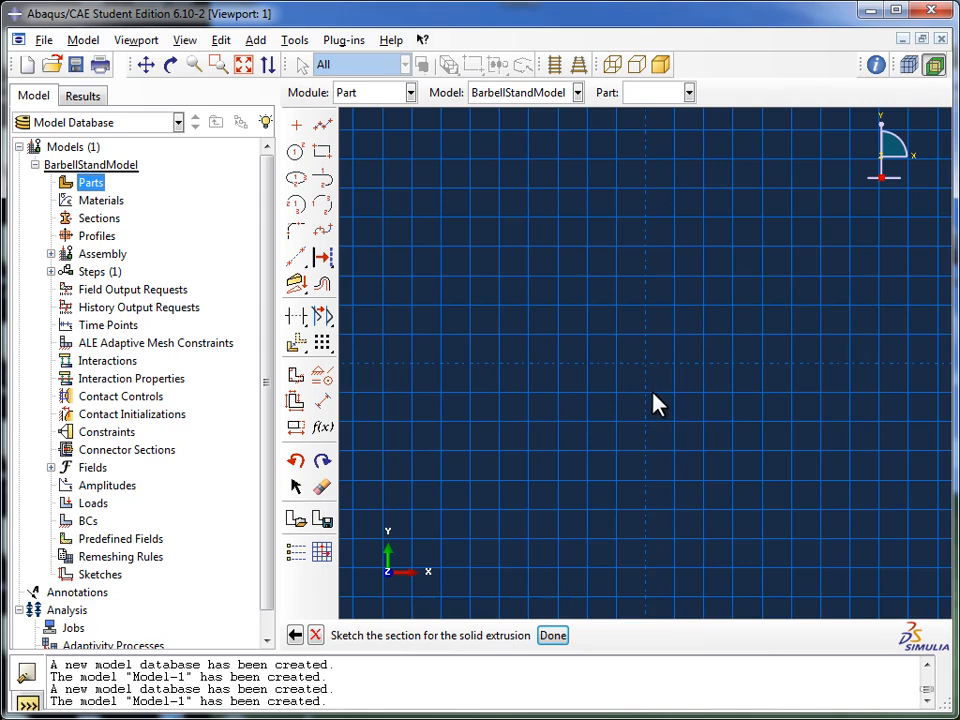
- Sketch connected lines from the origin up about 0.35, across to x about 0.95, up to y about 2.18 and across to x about 1.43
scroll(655, 403, "down", 5)
scroll(655, 403, "down", 5)
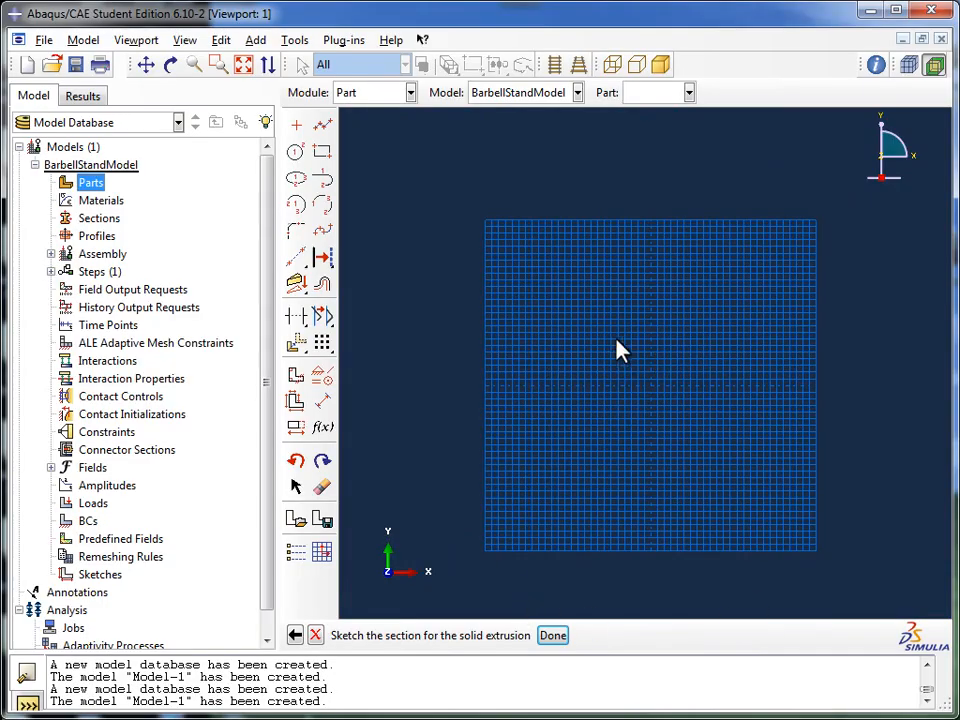
scroll(658, 395, "up", 1)
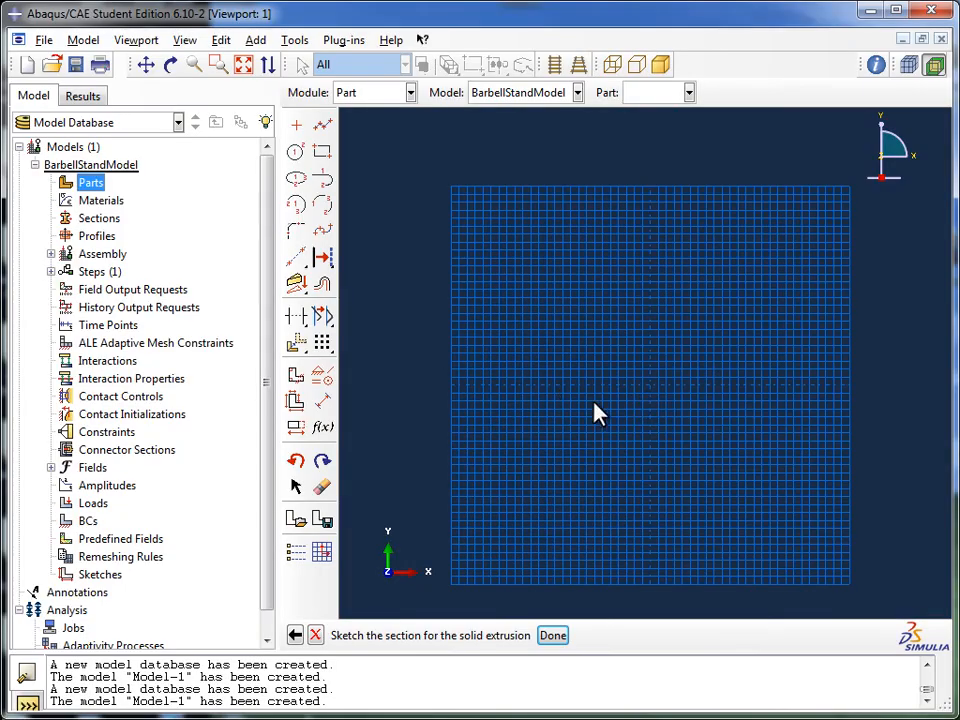
scroll(643, 393, "up", 2)
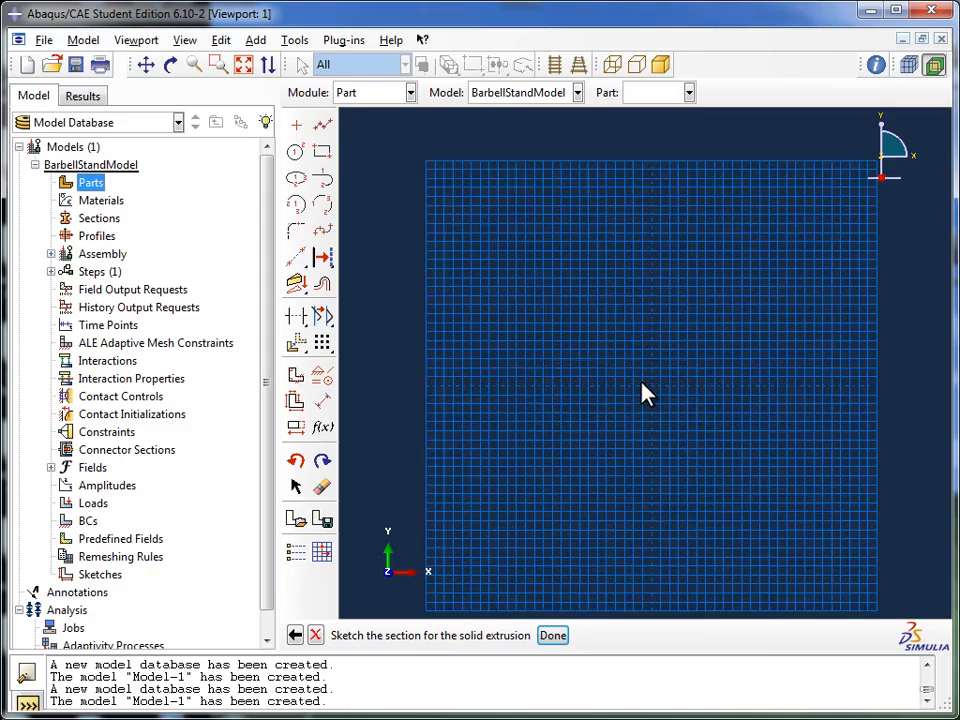
scroll(645, 393, "up", 1)
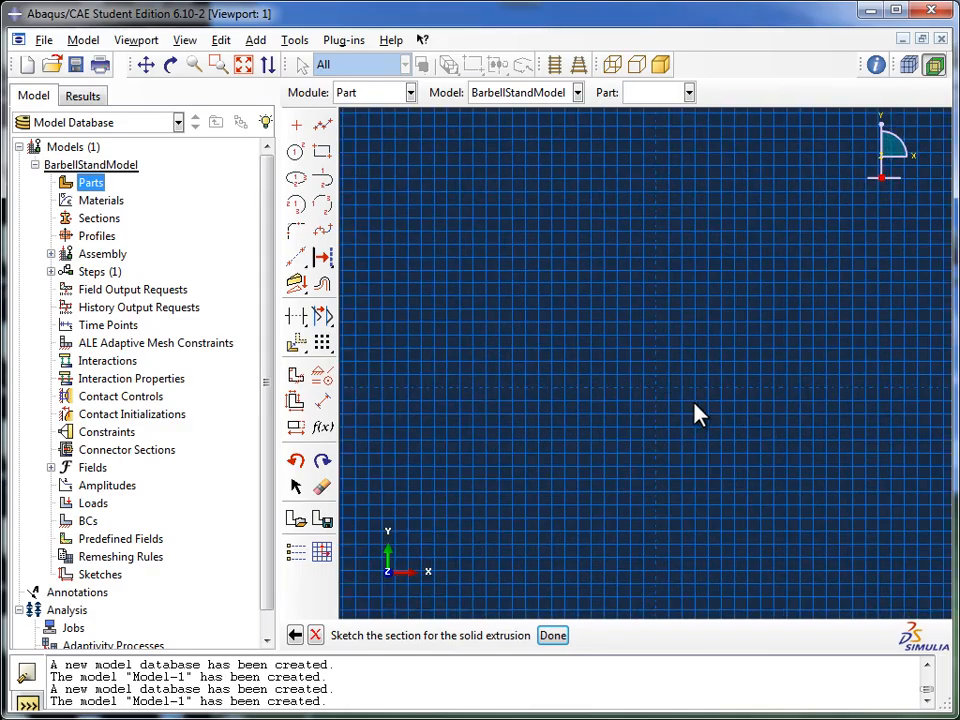
scroll(560, 400, "down", 1)
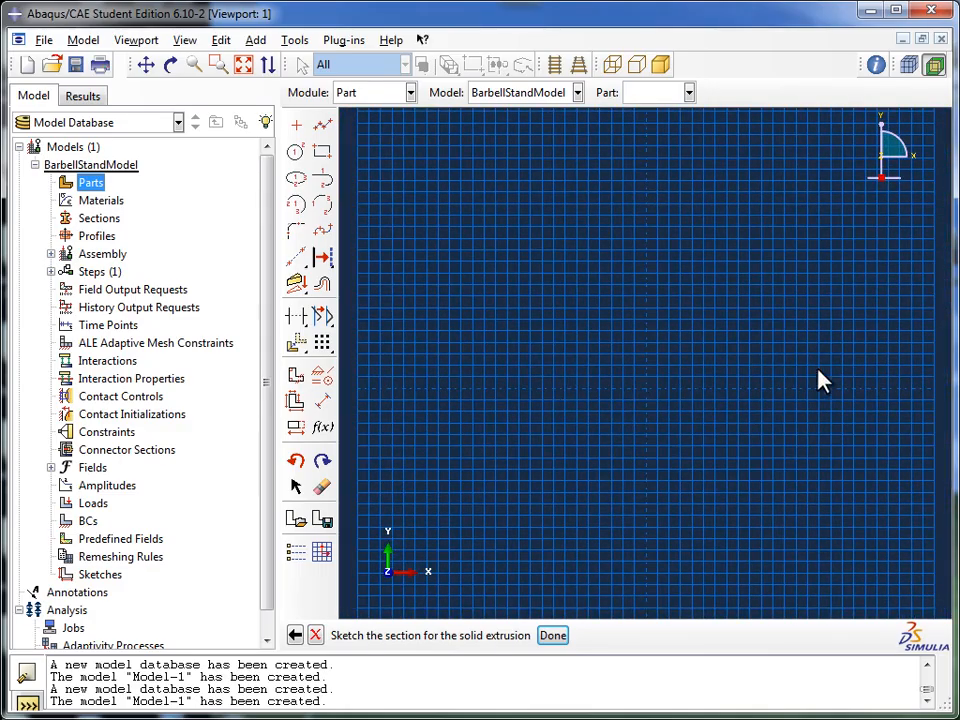
scroll(819, 372, "up", 1)
scroll(755, 453, "down", 2)
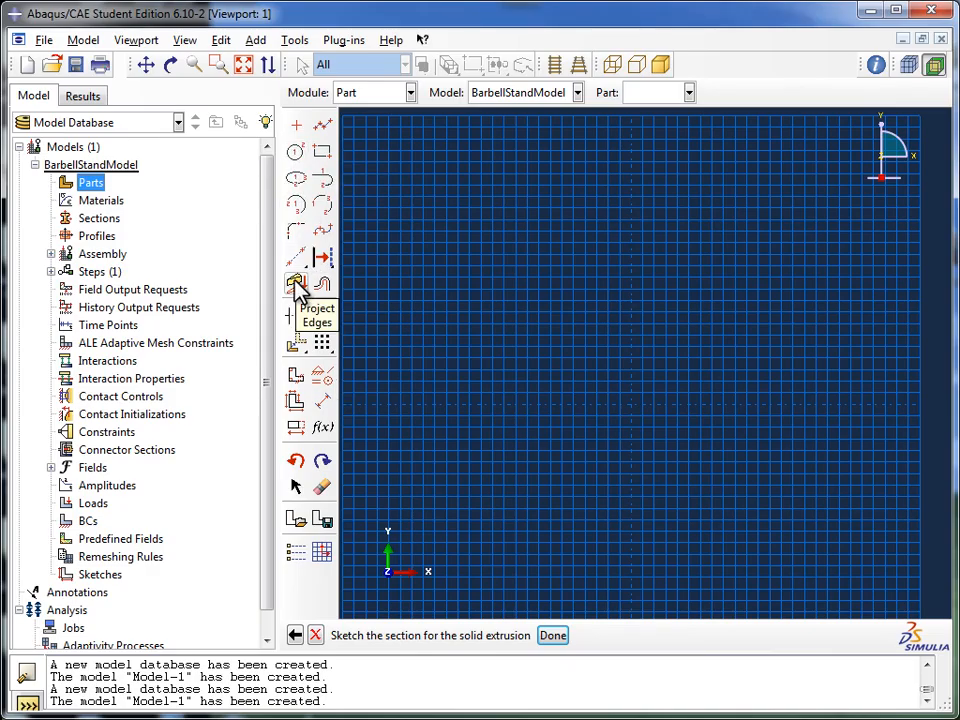
left_click(322, 128)
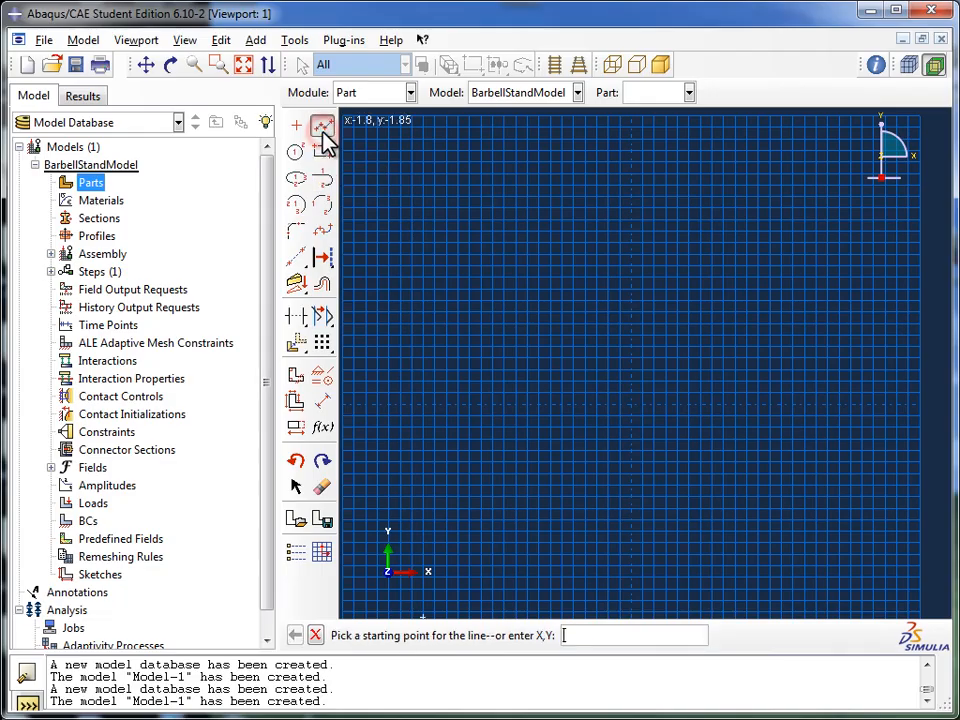
left_click(630, 404)
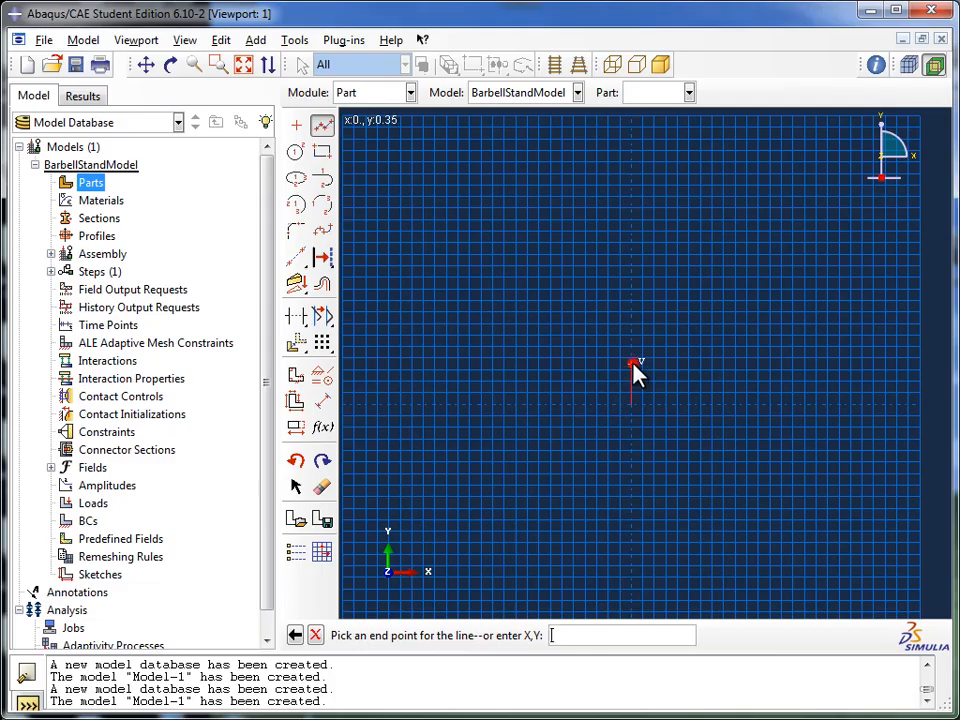
left_click(632, 364)
left_click(740, 365)
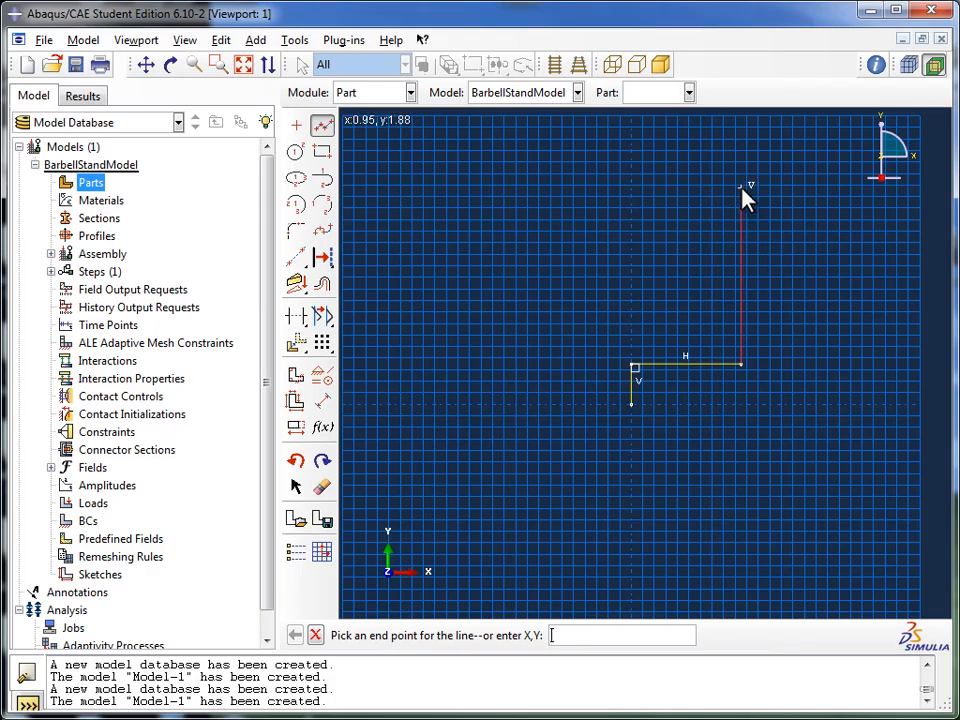
left_click(739, 153)
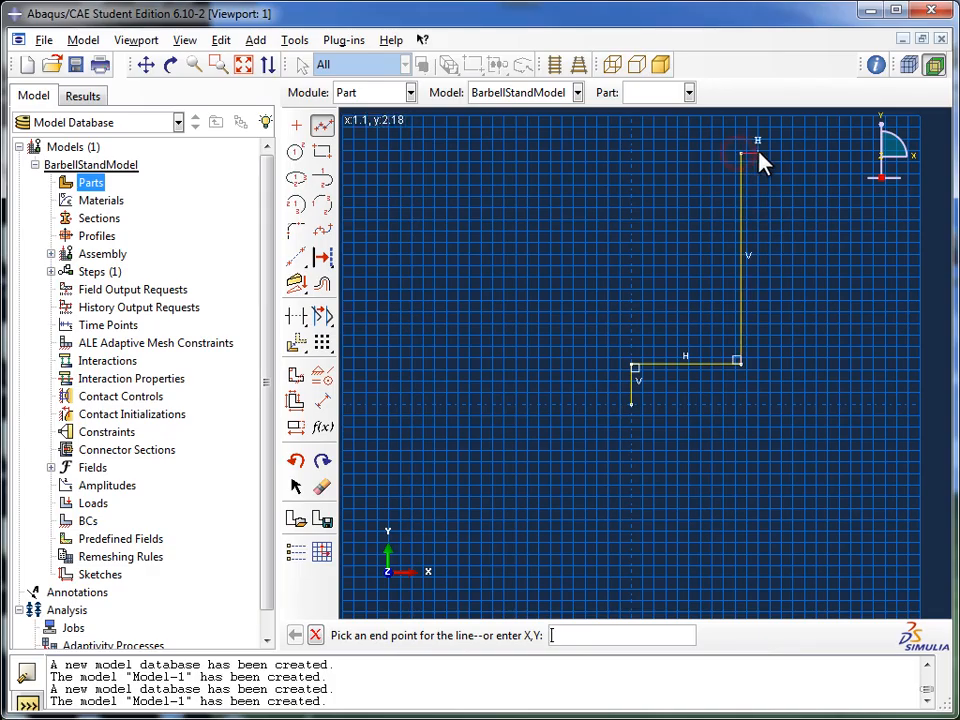
left_click(795, 155)
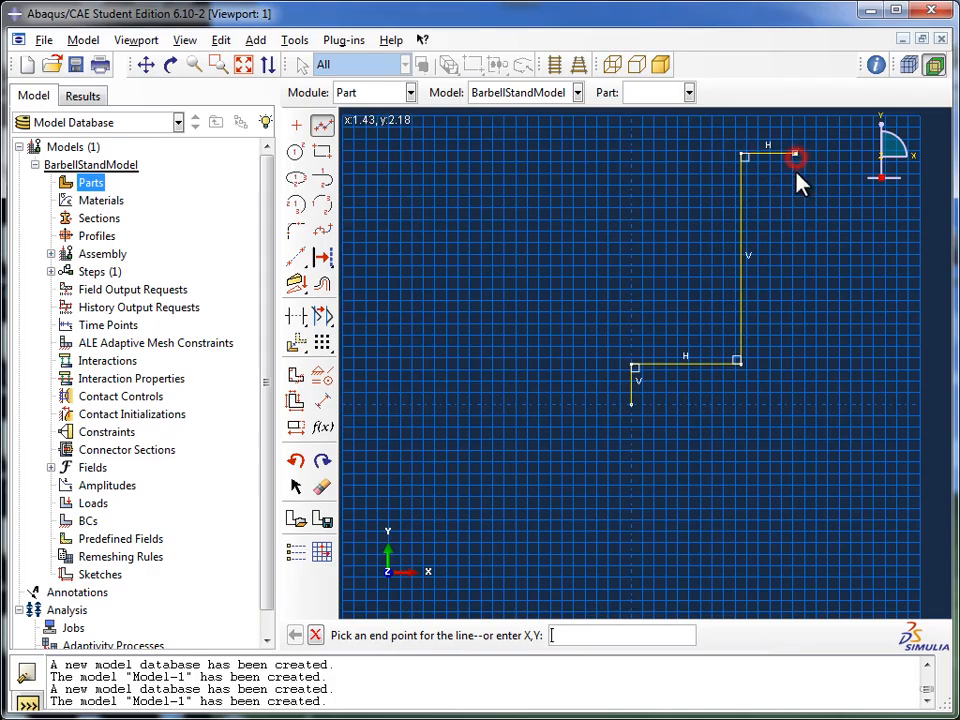
- Continue the outline with a stepped hook extending from the upright to x about 2.0, its underside at y about 1.5, ending at x about 1.43
left_click(795, 204)
left_click(833, 198)
left_click(835, 180)
left_click(861, 181)
left_click(861, 232)
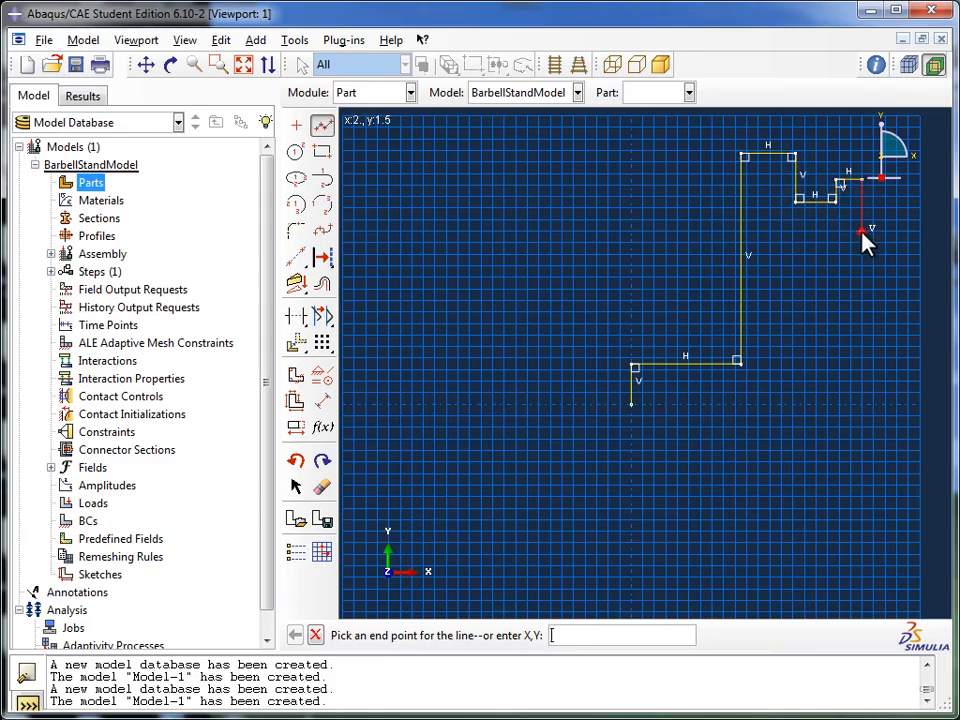
left_click(796, 233)
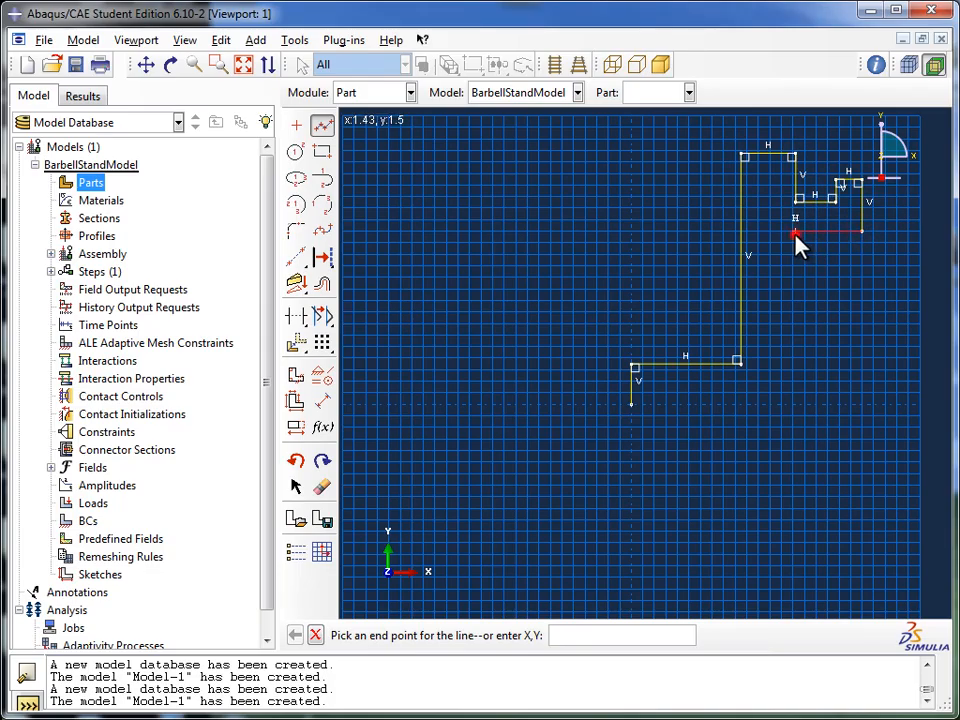
- Close the outline down the upright and around the base, about 1.9 wide and 0.35 high, back to the origin
left_click(797, 364)
left_click(851, 364)
left_click(849, 404)
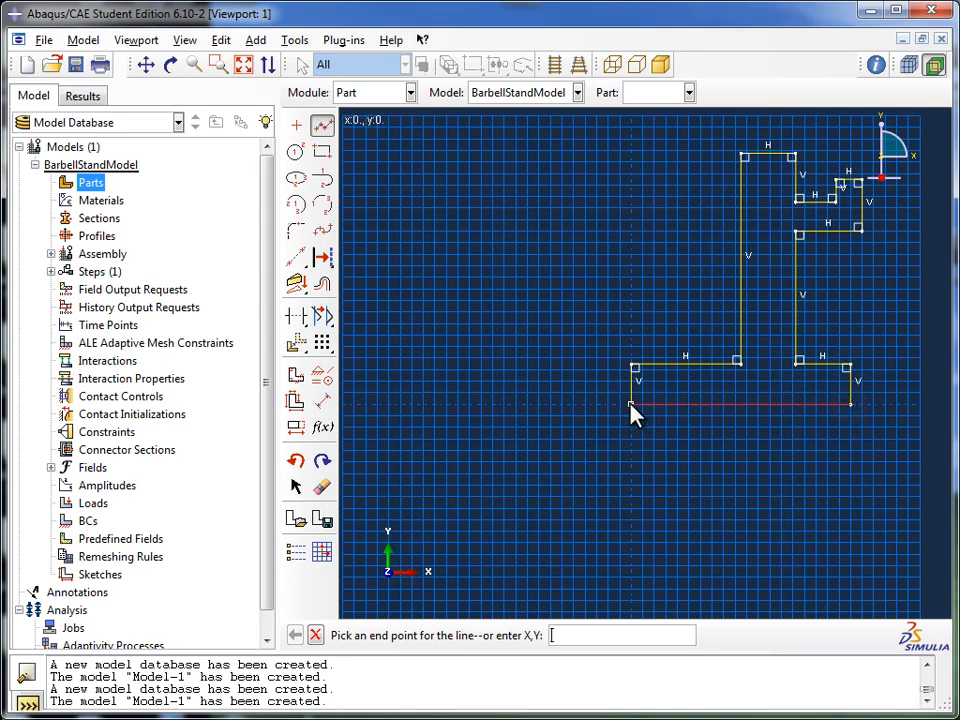
left_click(630, 404)
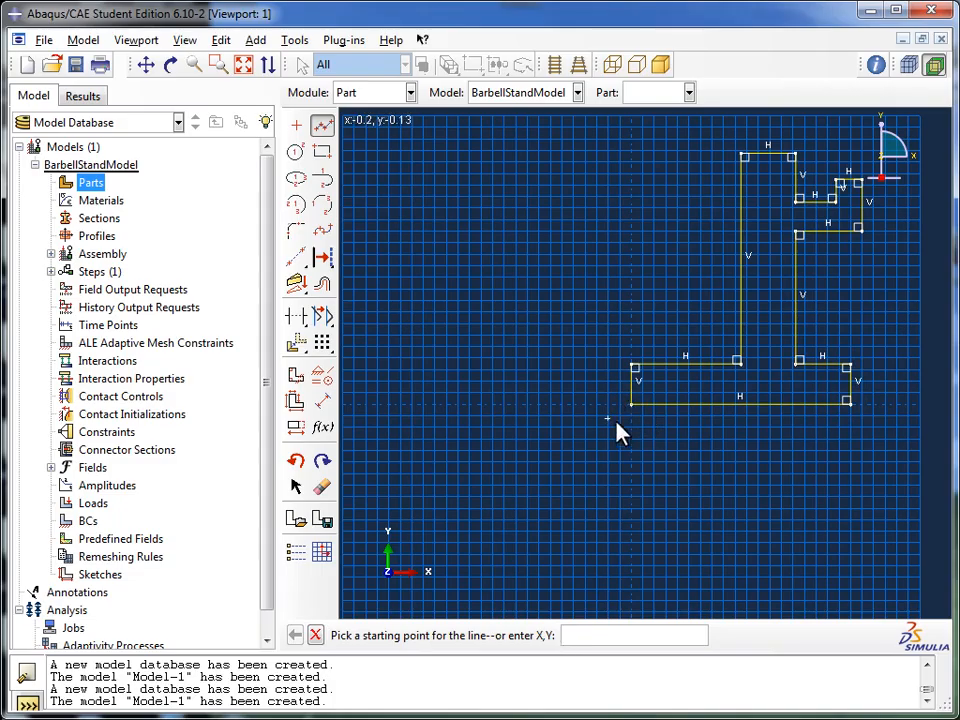
- Apply an Equal length constraint to the two short vertical end edges of the base
scroll(618, 432, "down", 1)
scroll(620, 430, "down", 1)
scroll(812, 240, "up", 2)
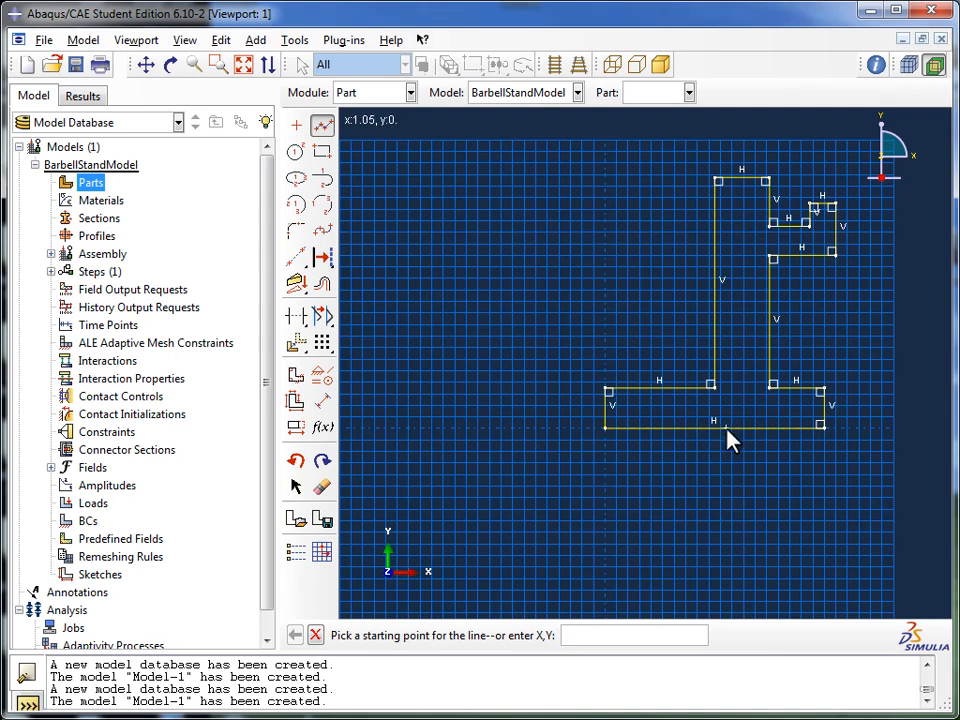
scroll(795, 195, "up", 1)
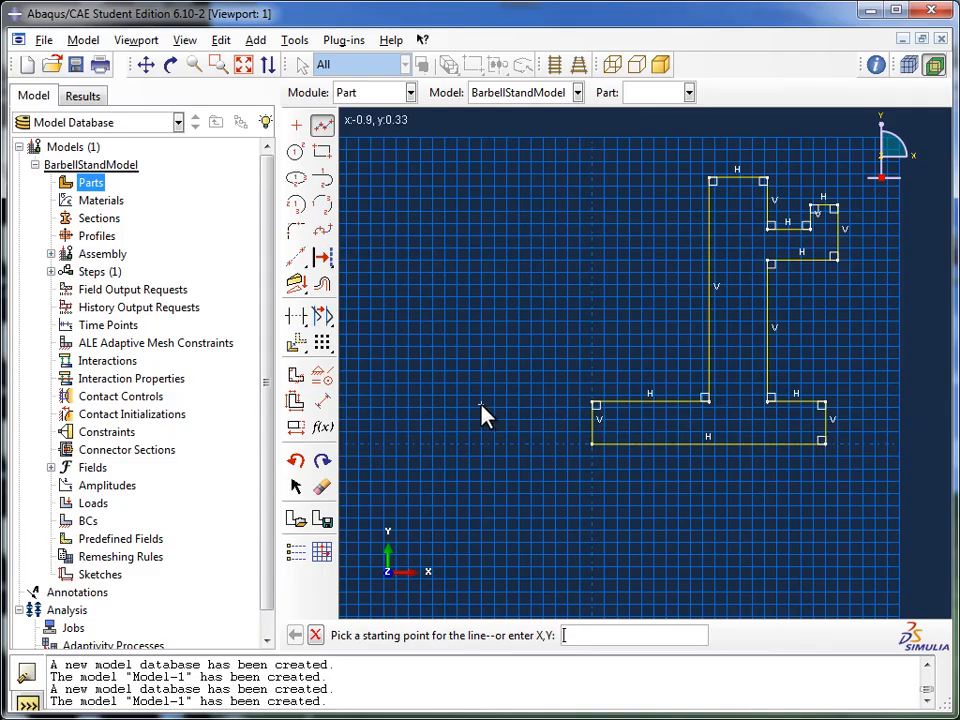
left_click(326, 380)
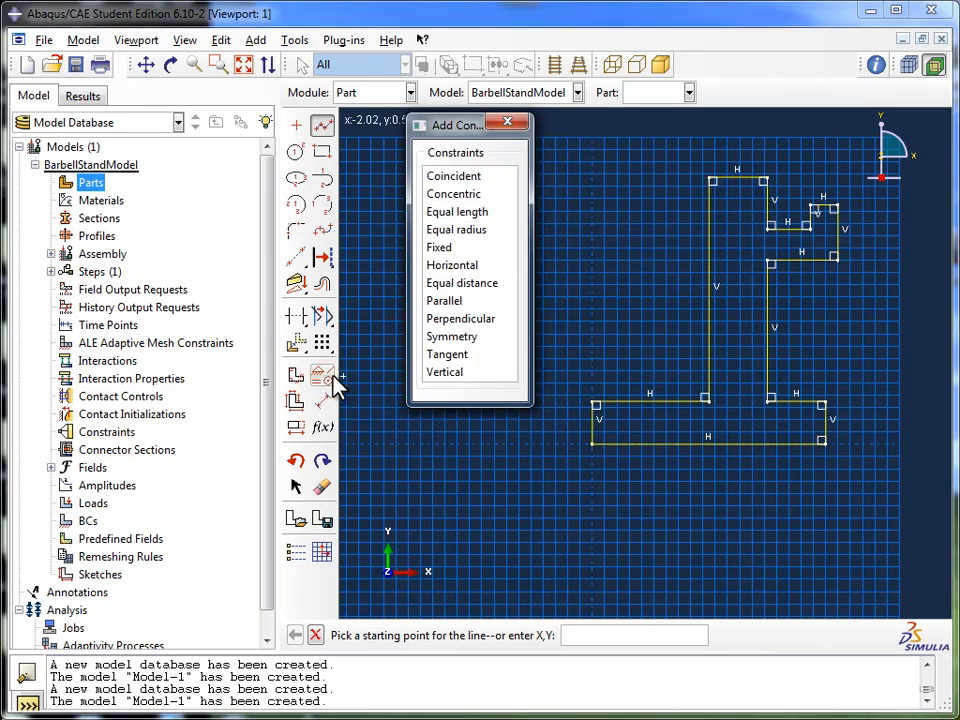
left_click(477, 214)
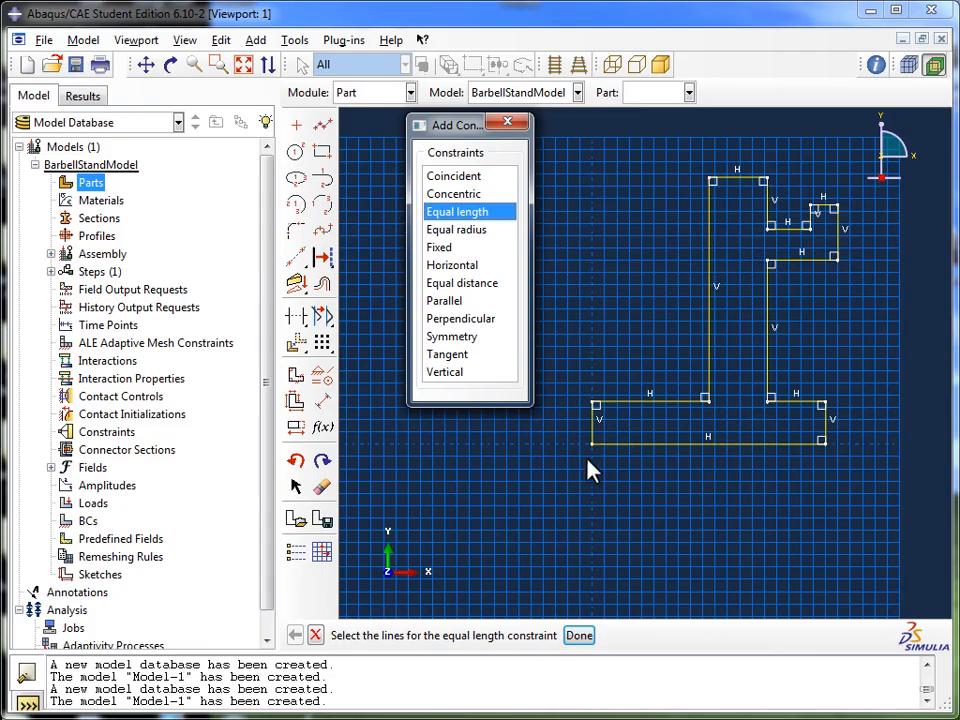
left_click(594, 427)
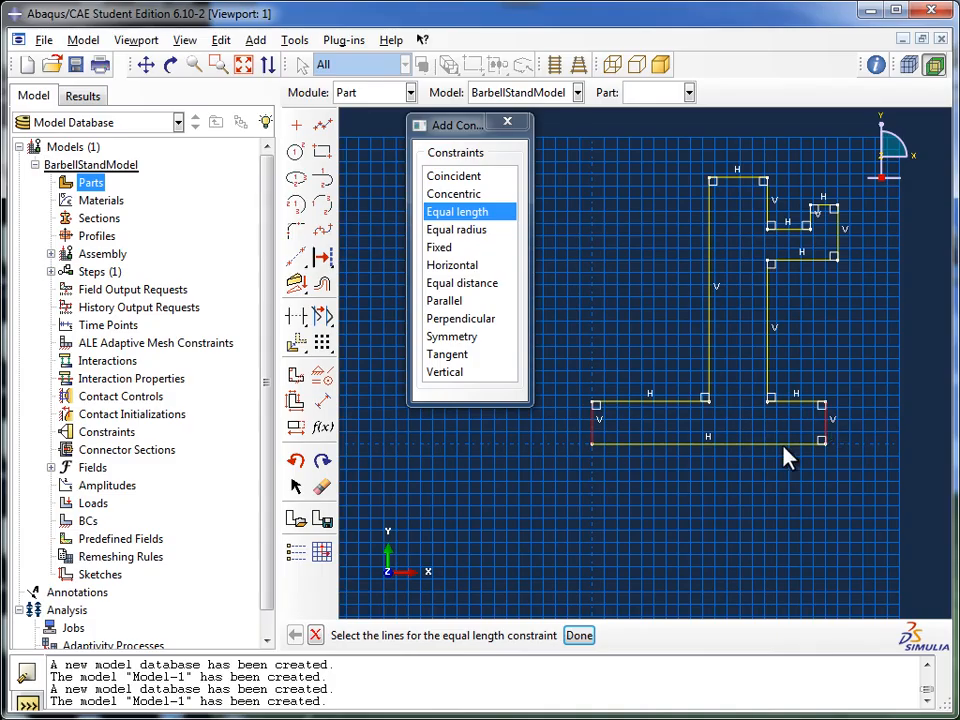
left_click(579, 635)
left_click(501, 125)
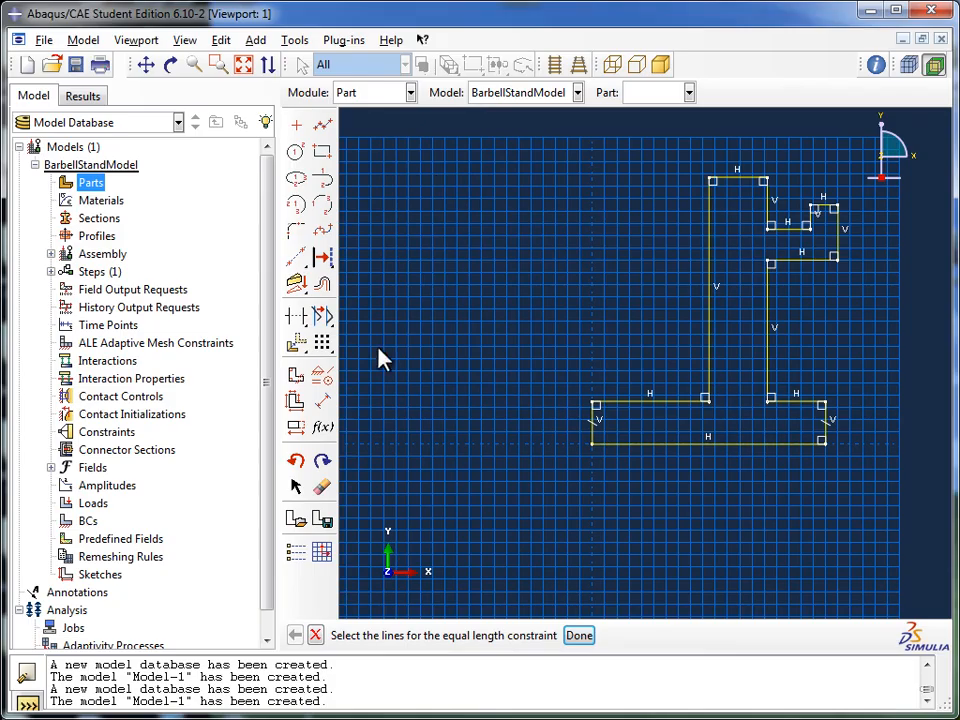
- Try to dimension the overall height between the base's bottom line and the upright's top edge as 1.5
left_click(323, 403)
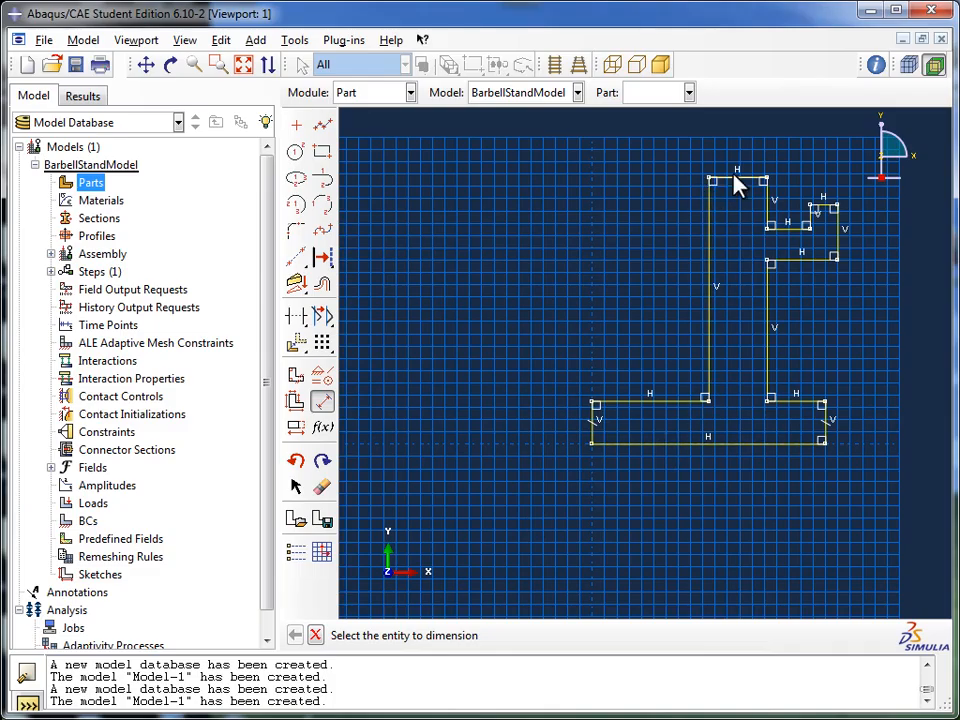
left_click(655, 446)
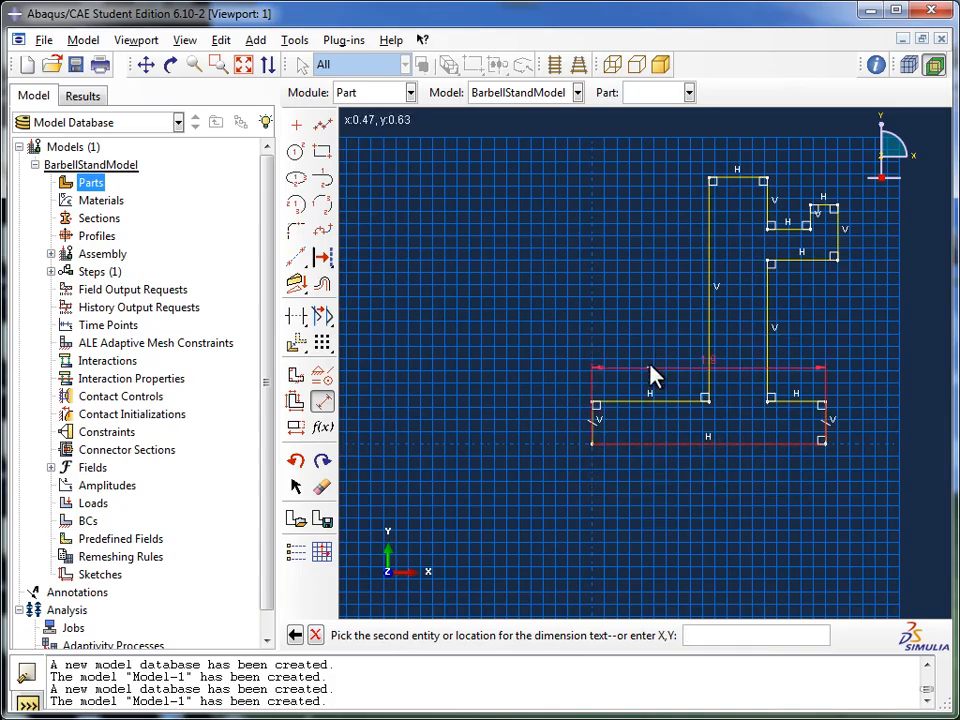
left_click(740, 182)
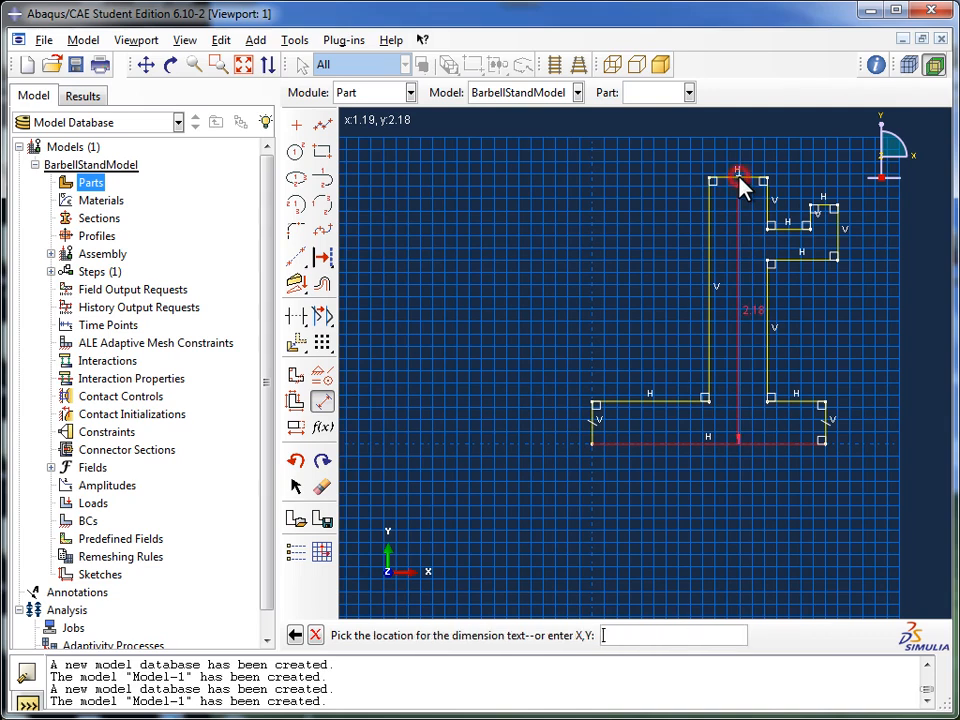
left_click(503, 190)
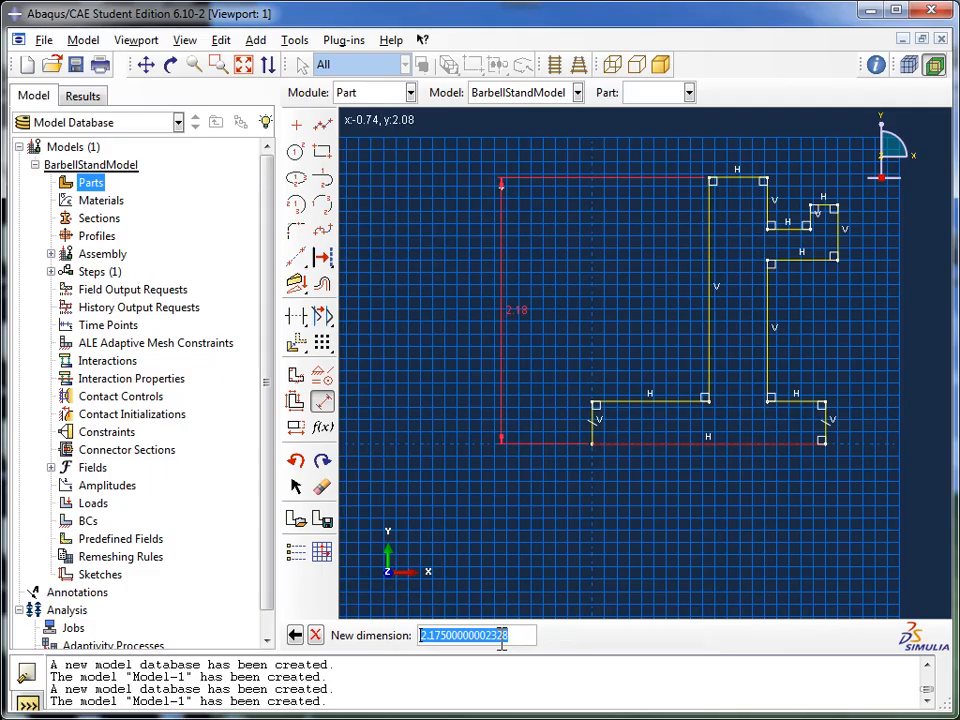
type("1")
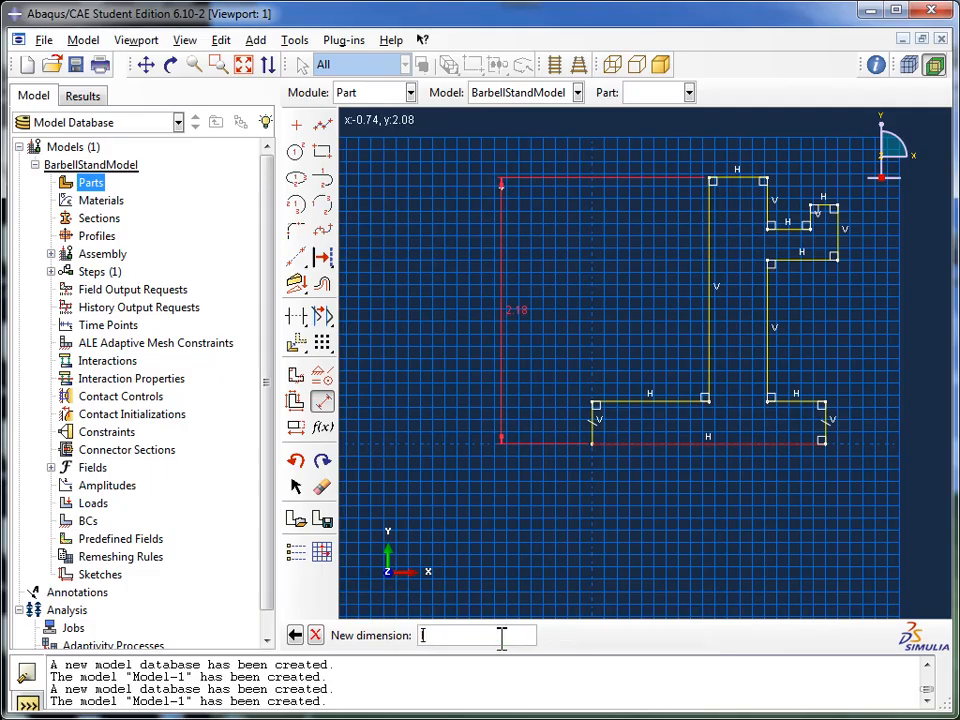
type(".5")
key("Return")
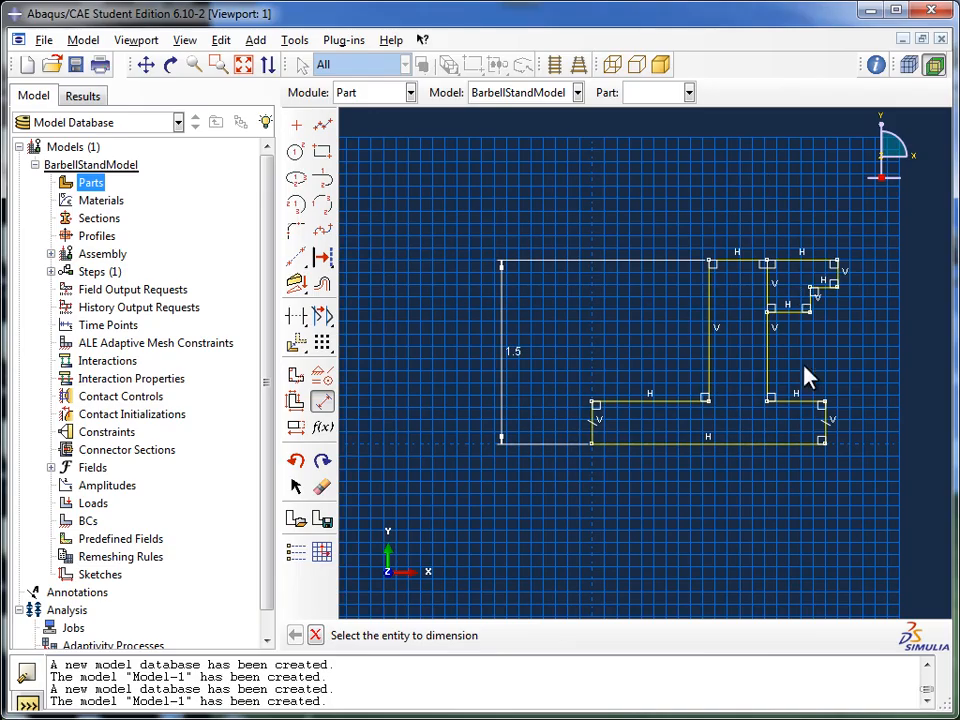
- Undo the overall height dimension to restore the profile's previous shape
scroll(857, 290, "up", 3)
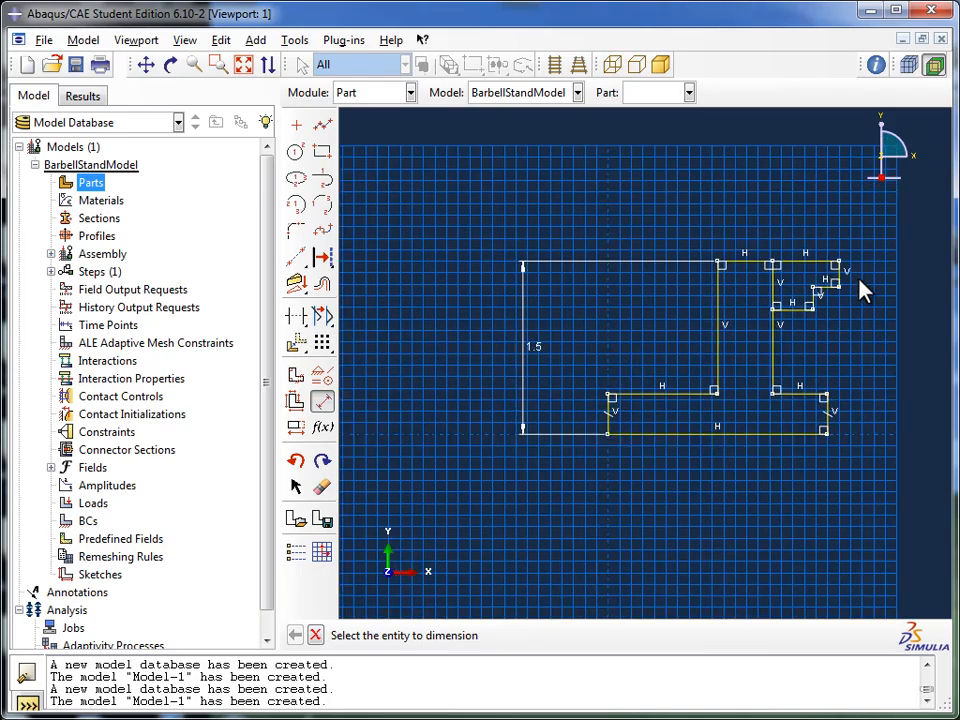
scroll(845, 296, "up", 2)
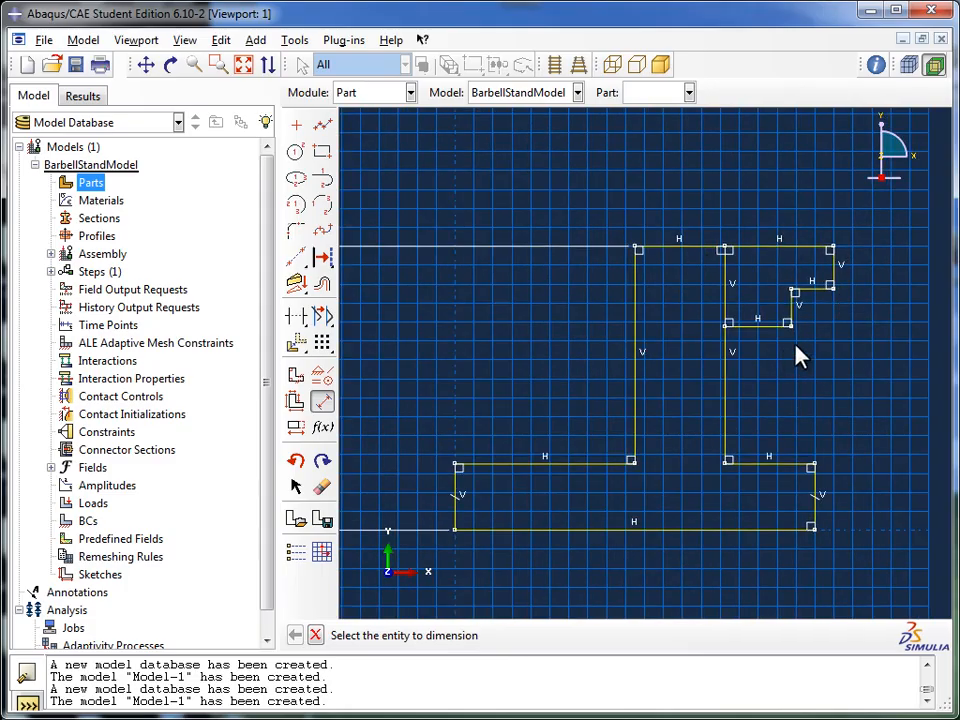
scroll(787, 363, "down", 1)
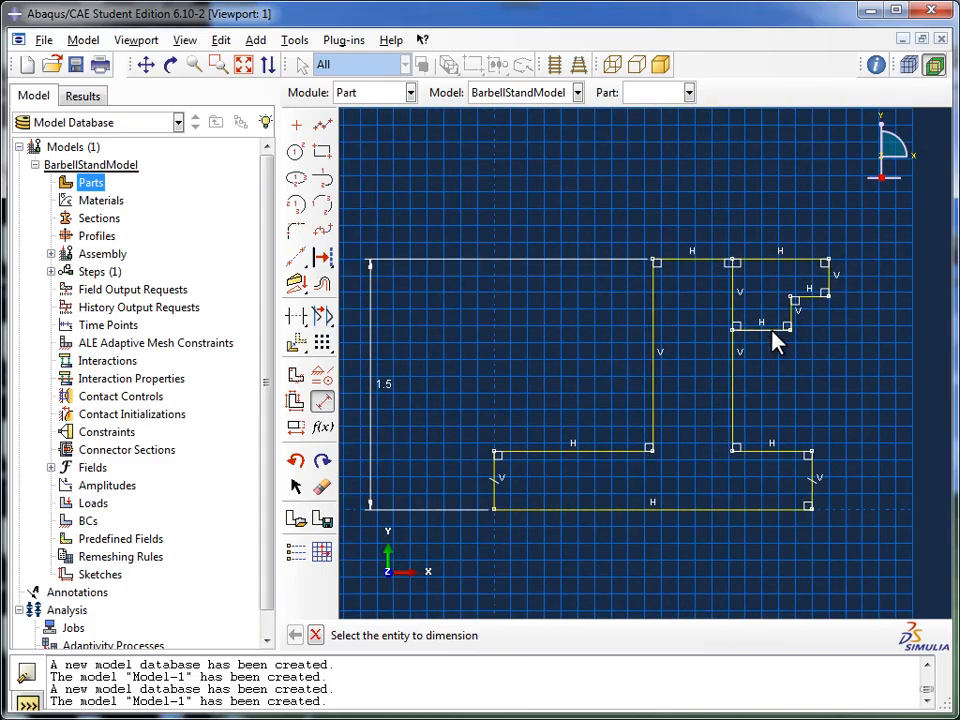
scroll(797, 343, "up", 1)
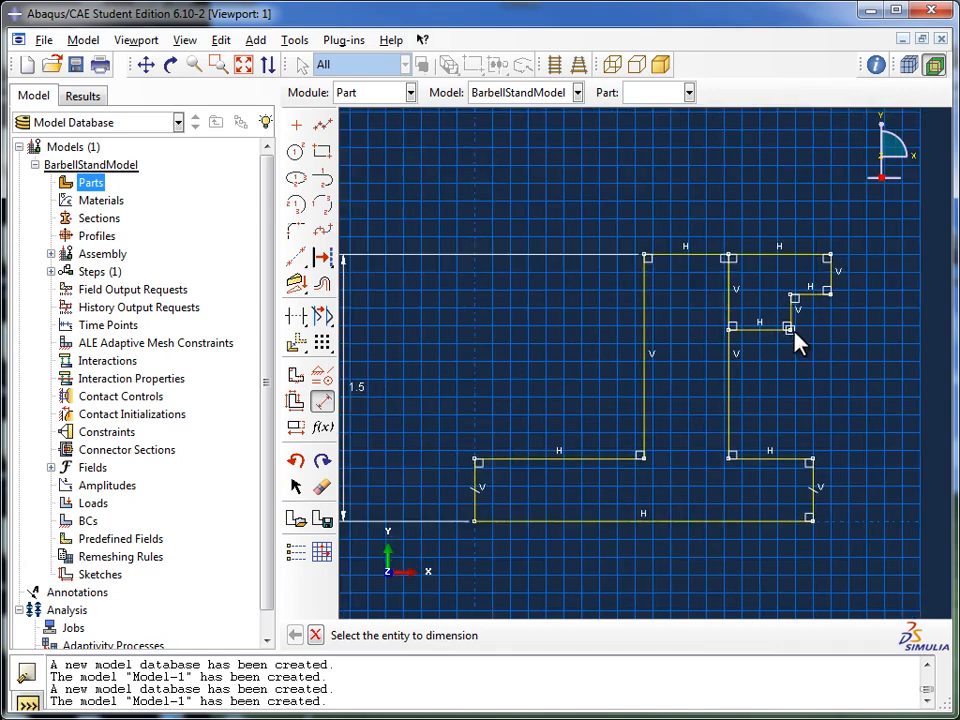
scroll(800, 343, "up", 1)
scroll(800, 343, "down", 2)
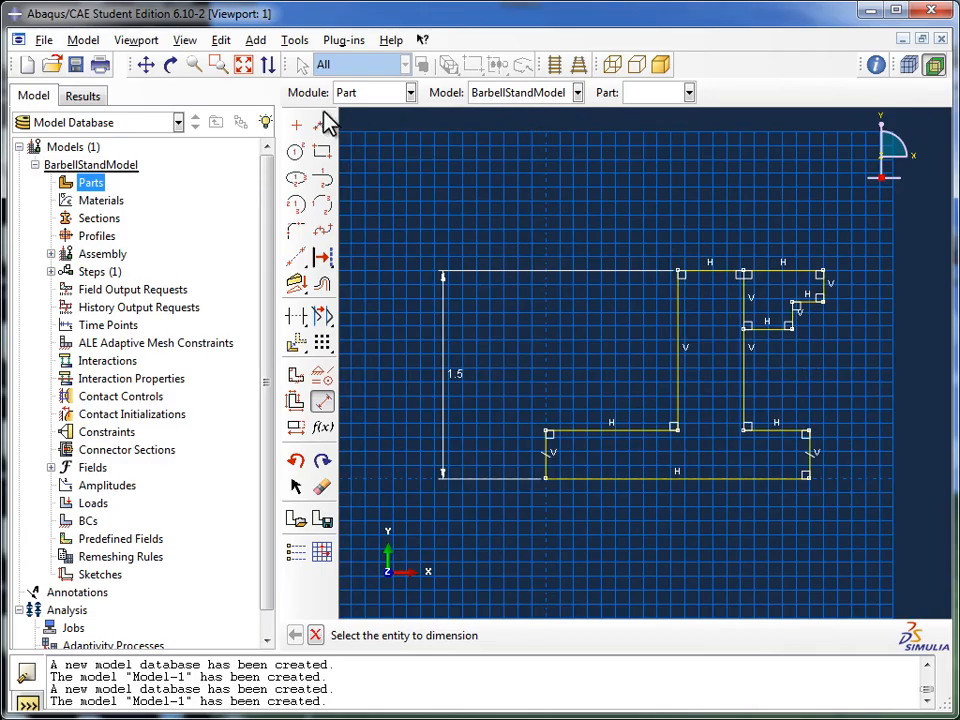
left_click(223, 41)
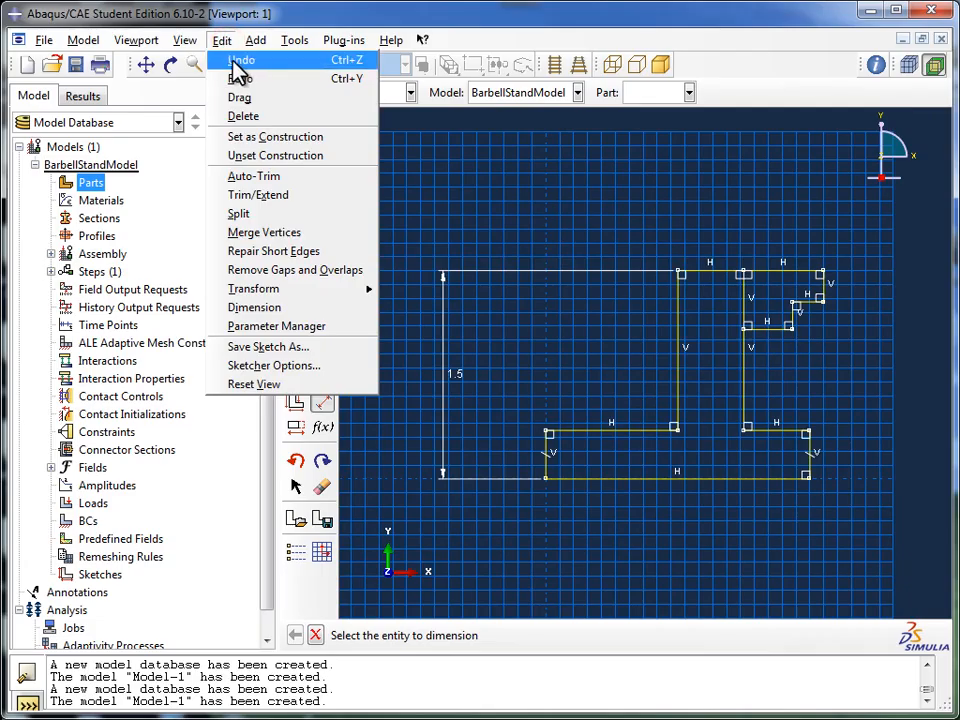
left_click(320, 64)
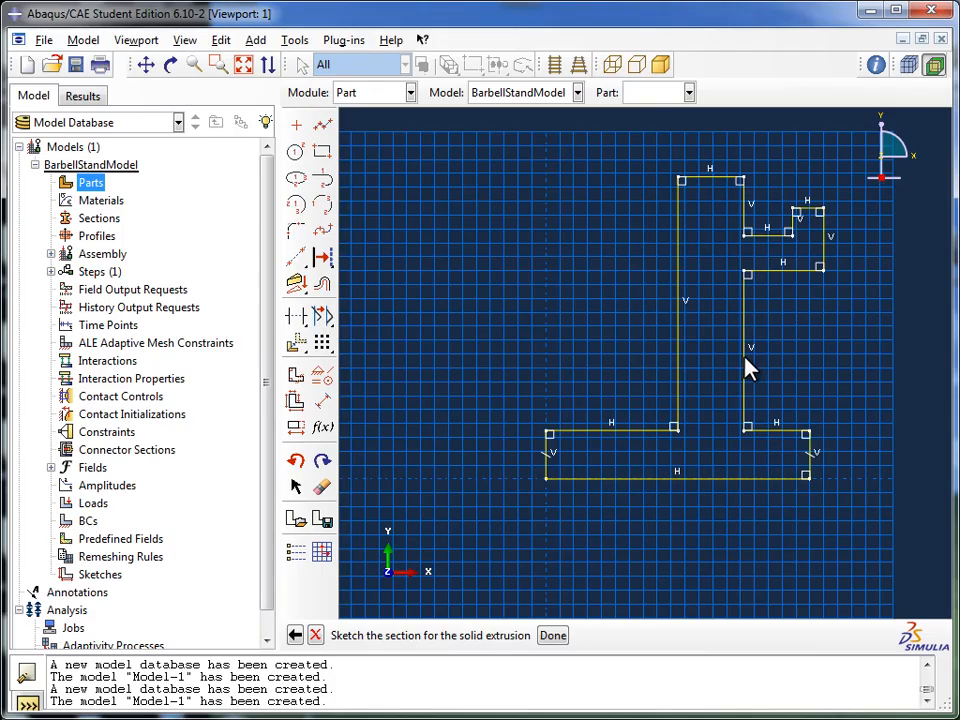
- Dimension the hook arm's thickness between its inner floor and its underside as 0.1
left_click(324, 402)
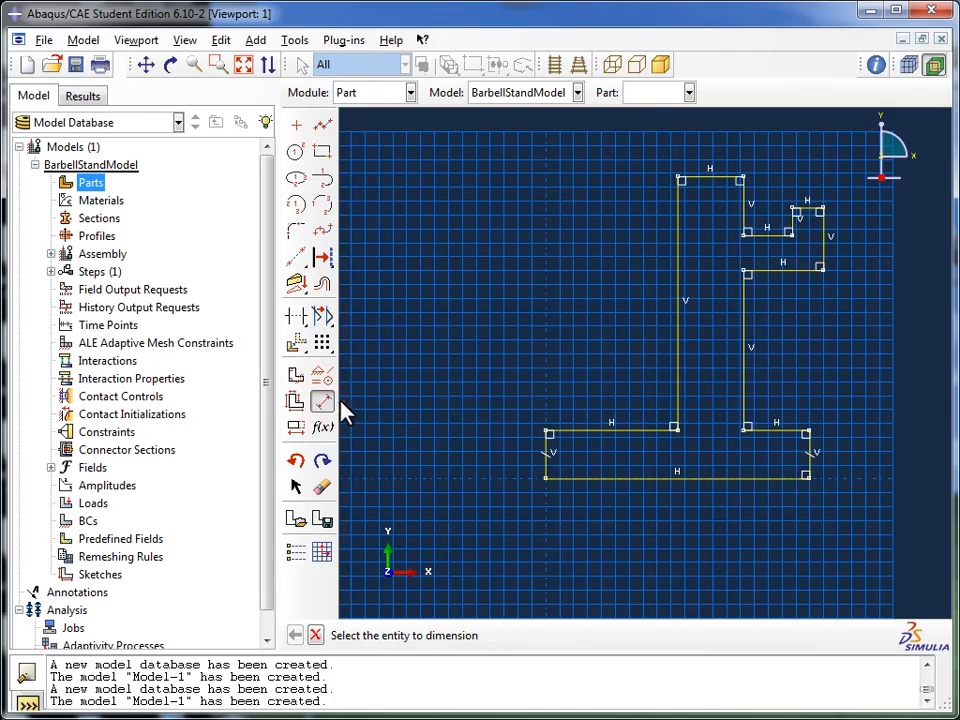
left_click(768, 237)
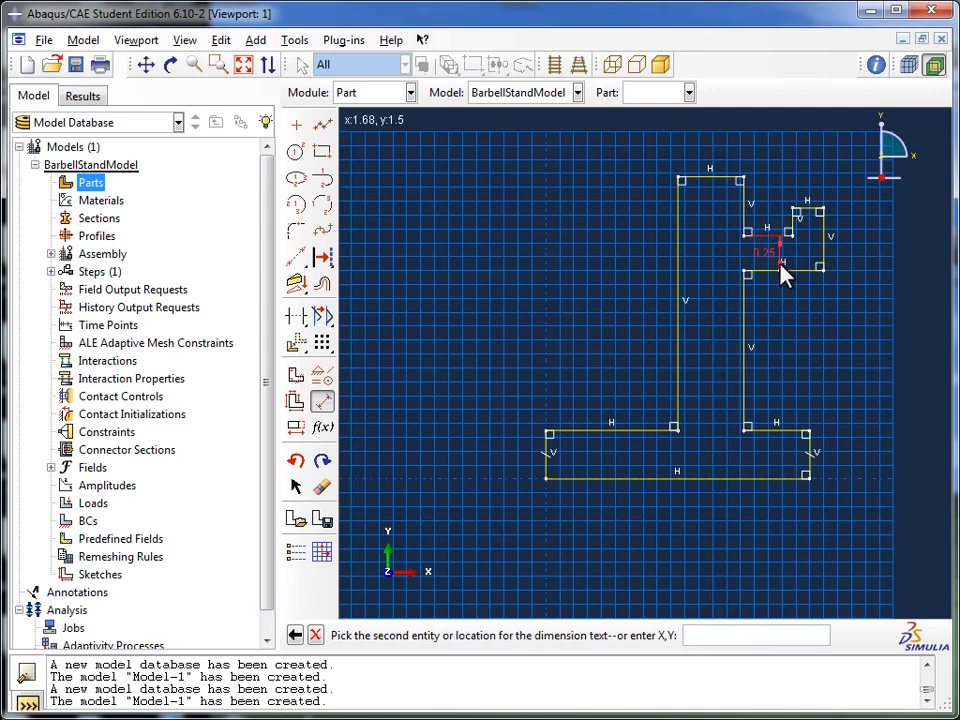
left_click(779, 268)
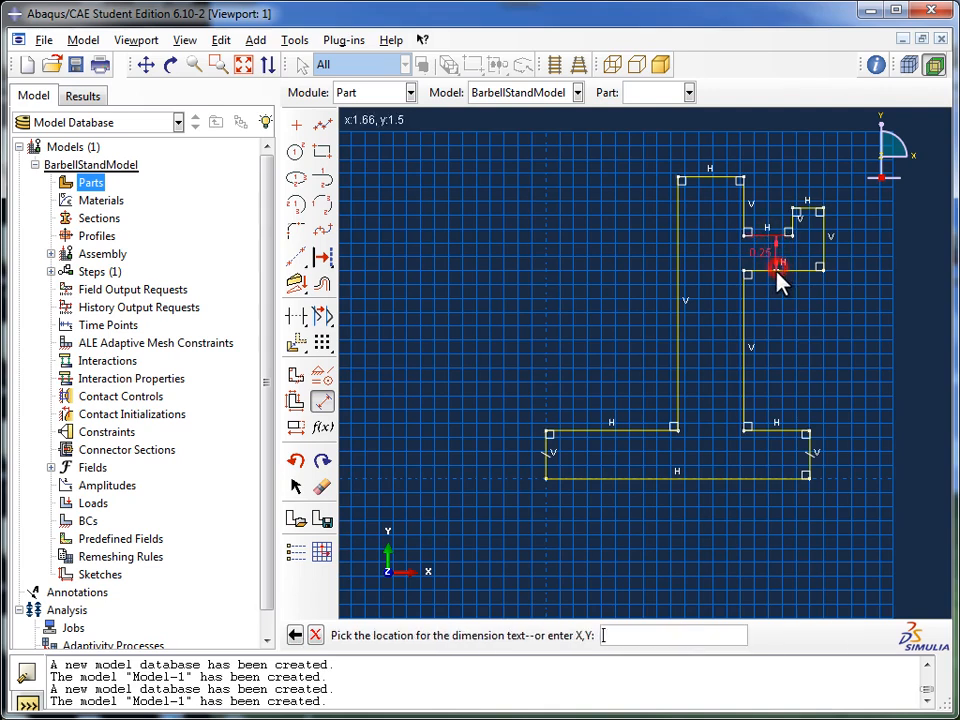
left_click(875, 293)
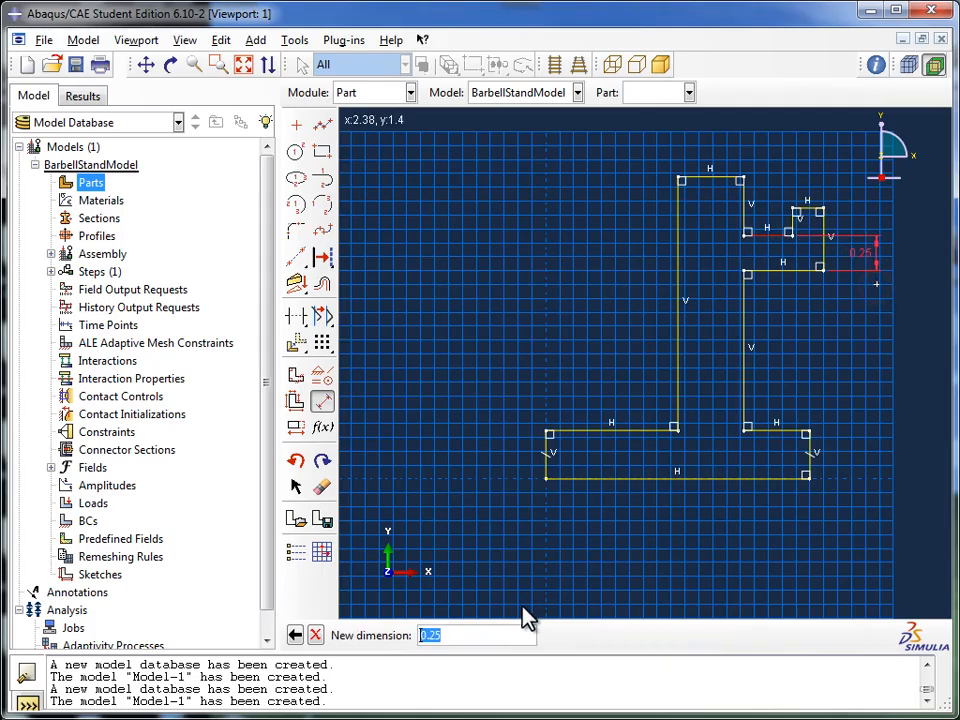
type("0.1")
key("Return")
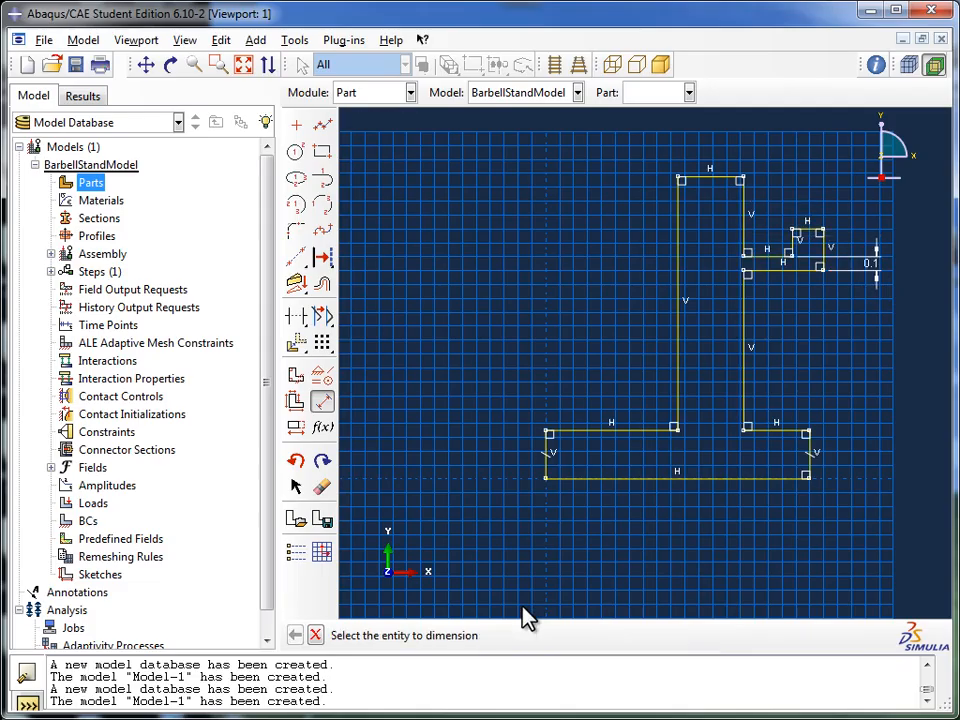
- Dimension the hook's raised lip as 0.1 wide and the hook's underside as 0.2 long
left_click(808, 231)
left_click(823, 196)
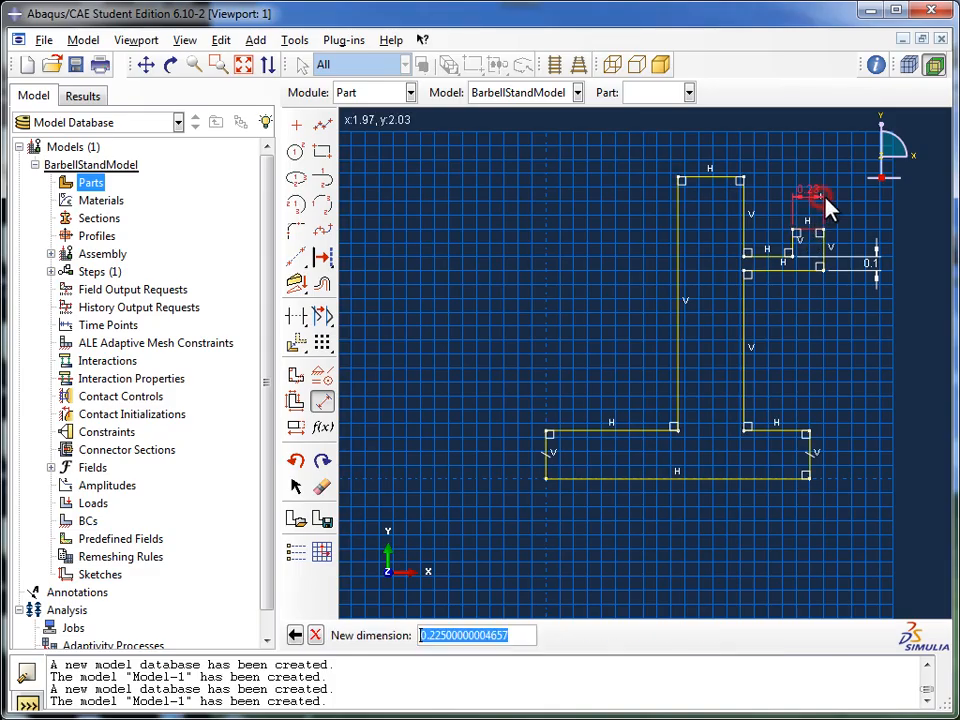
type("0.1")
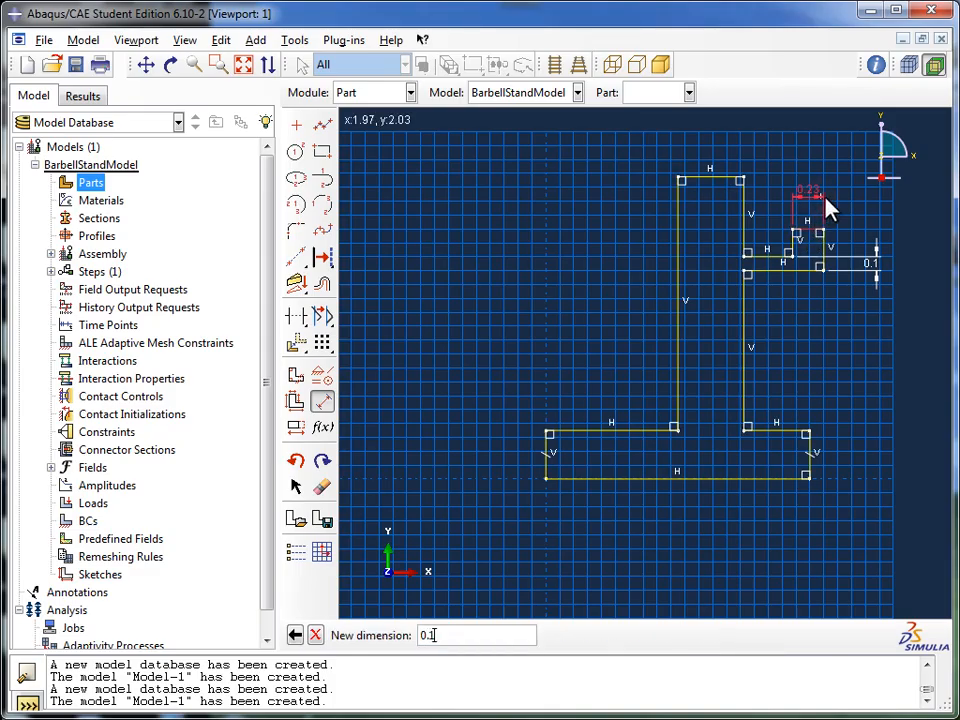
key("Return")
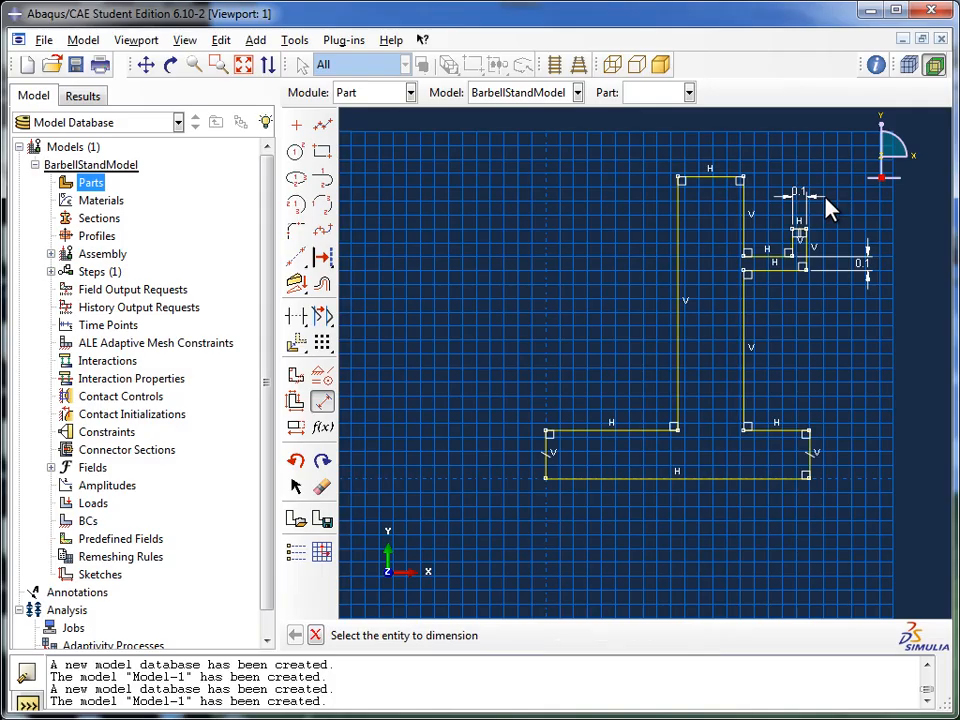
left_click(786, 272)
left_click(786, 308)
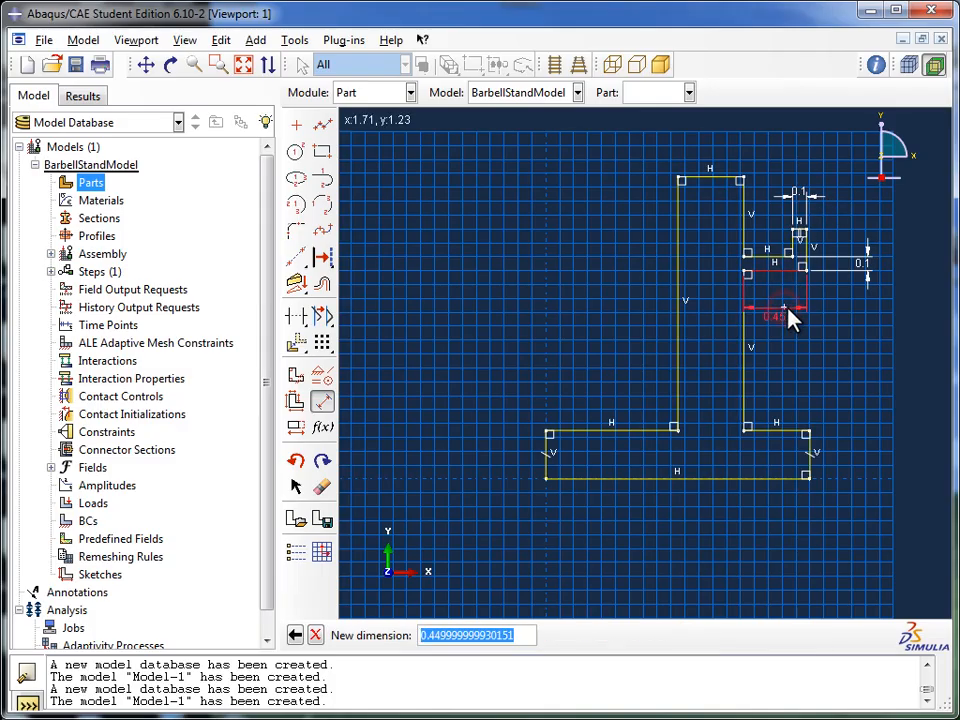
type("0.2")
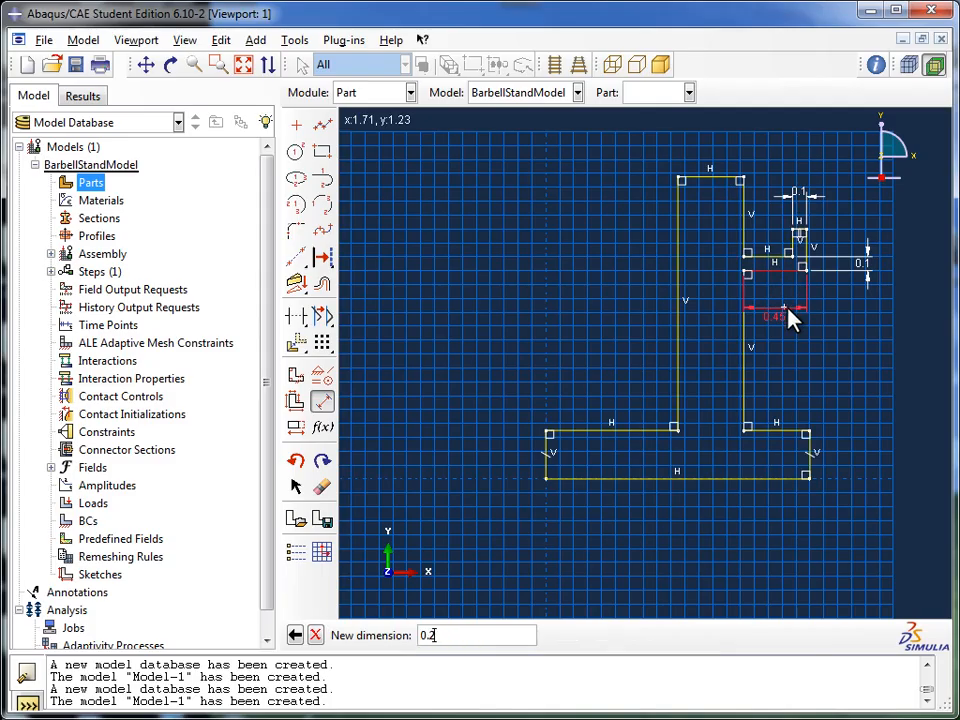
key("Return")
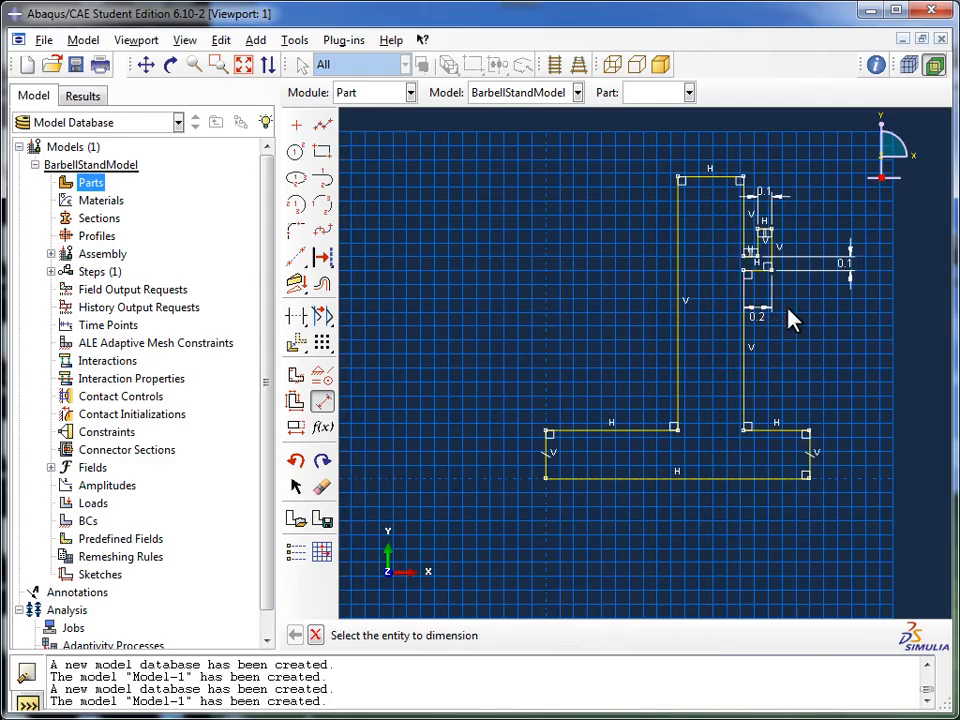
- Dimension the base's short vertical end edge on the hook side as 0.1
left_click(809, 443)
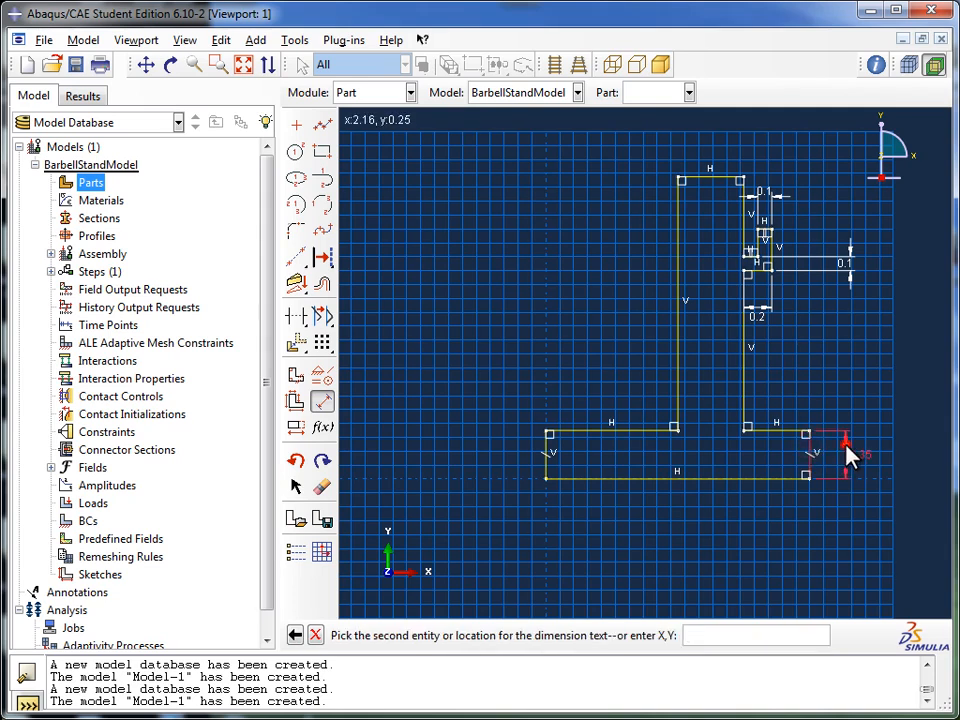
left_click(847, 453)
type("0.1")
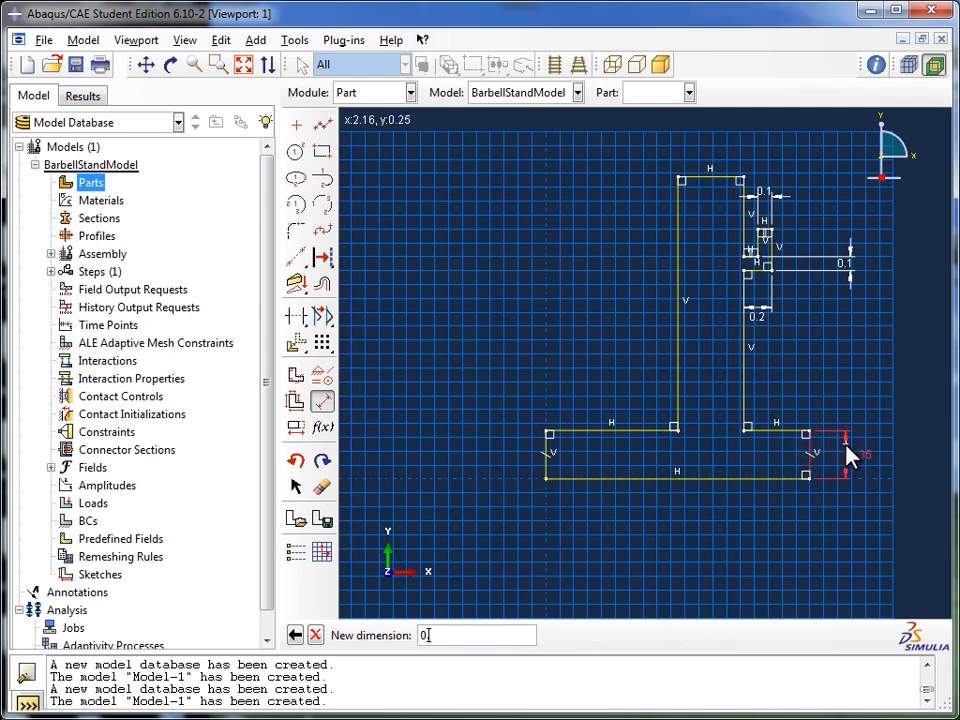
key("Return")
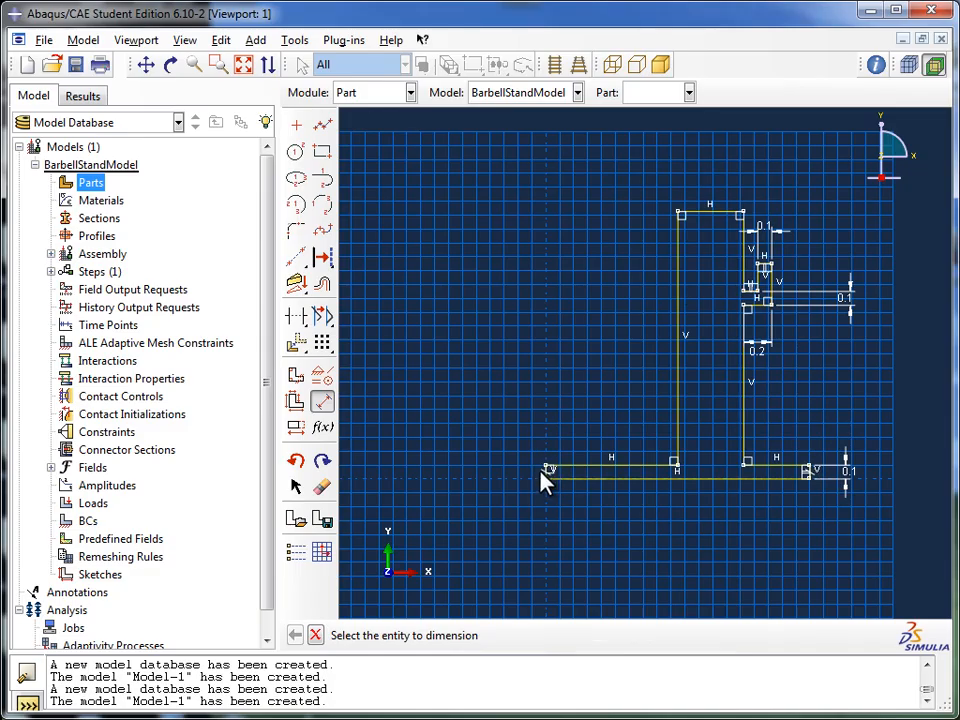
- Dimension the height from the base's bottom line to the hook's underside as 1.1
left_click(788, 478)
left_click(762, 311)
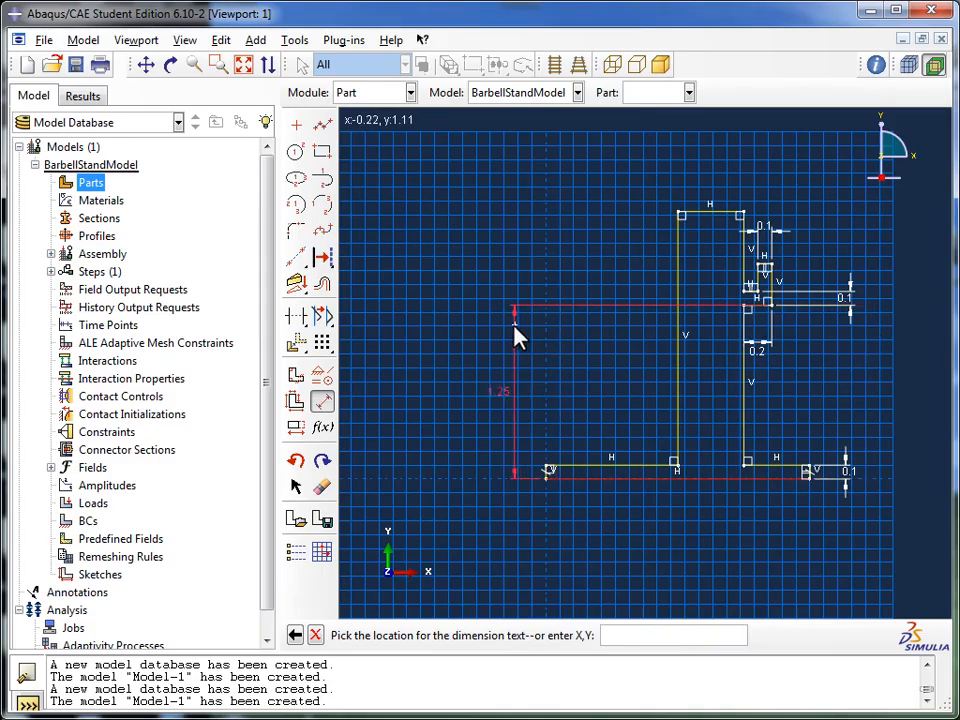
left_click(487, 328)
type("1.1")
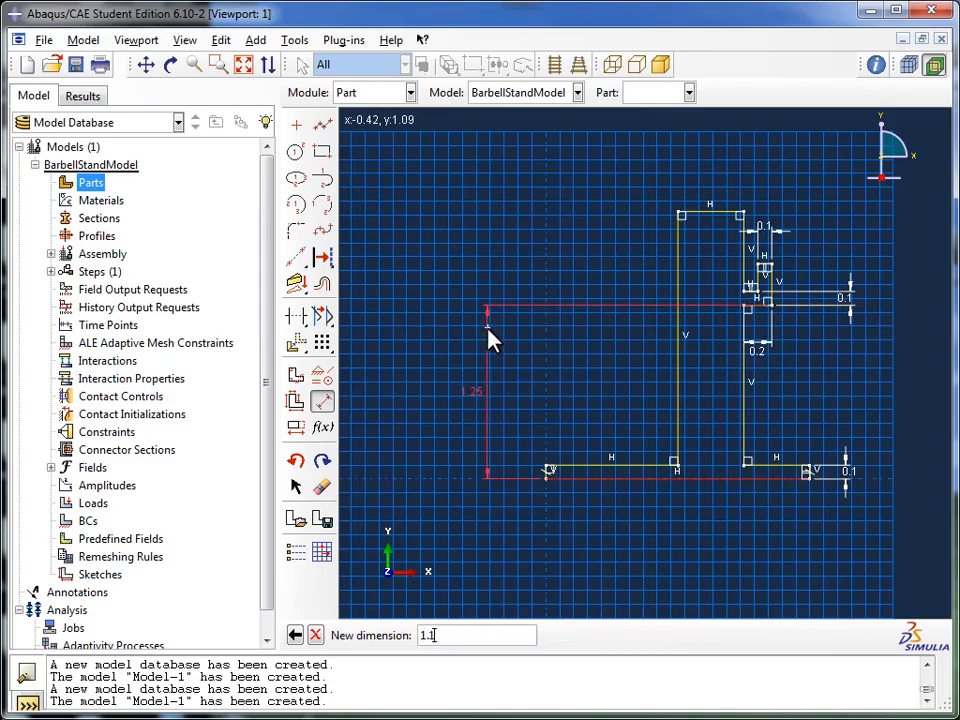
key("Return")
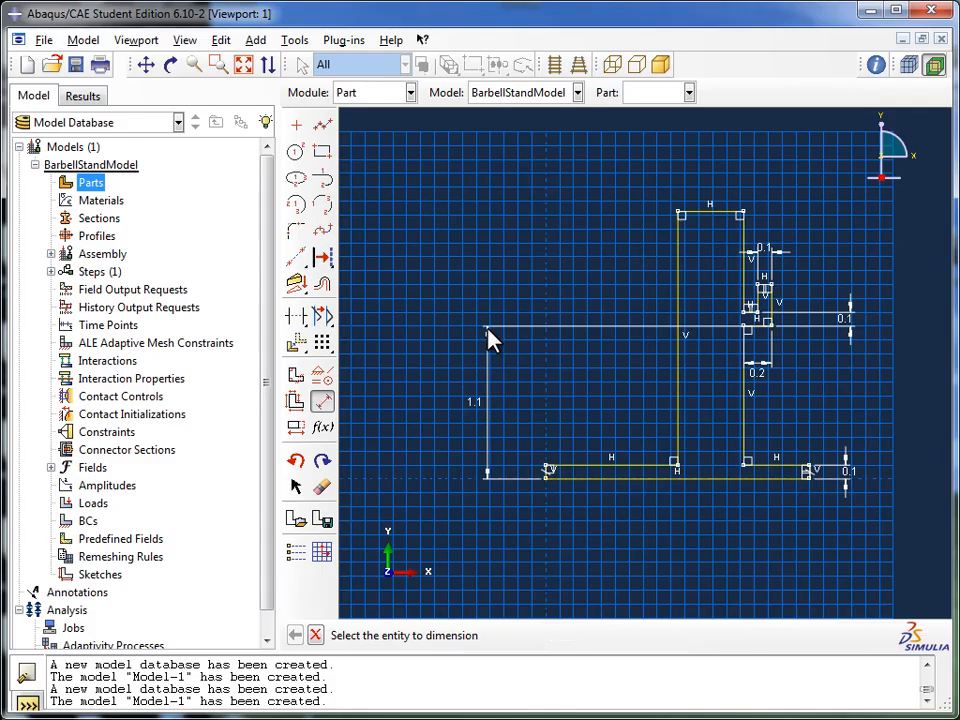
- Dimension the overall height from the base's bottom line to the upright's top edge as 1.5
left_click(570, 478)
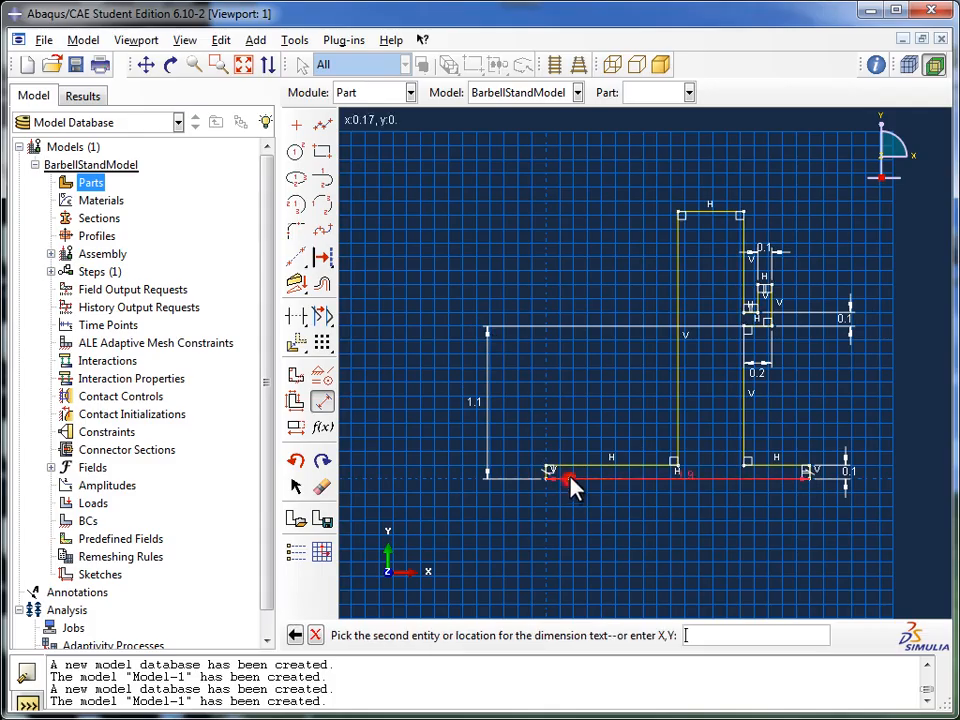
left_click(714, 212)
left_click(424, 242)
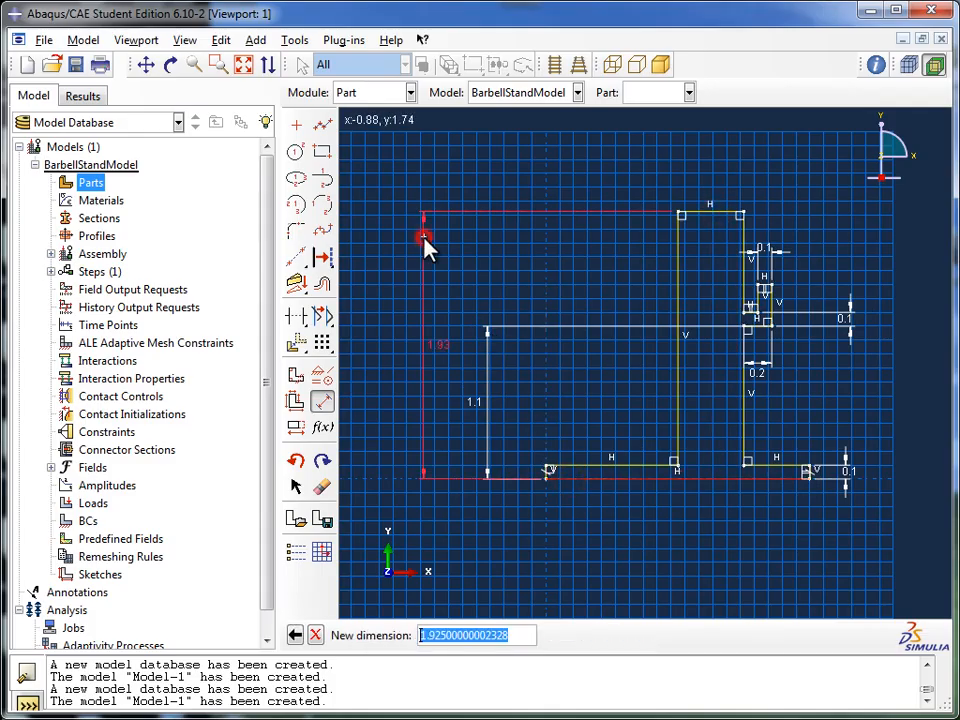
type("1.5")
key("Return")
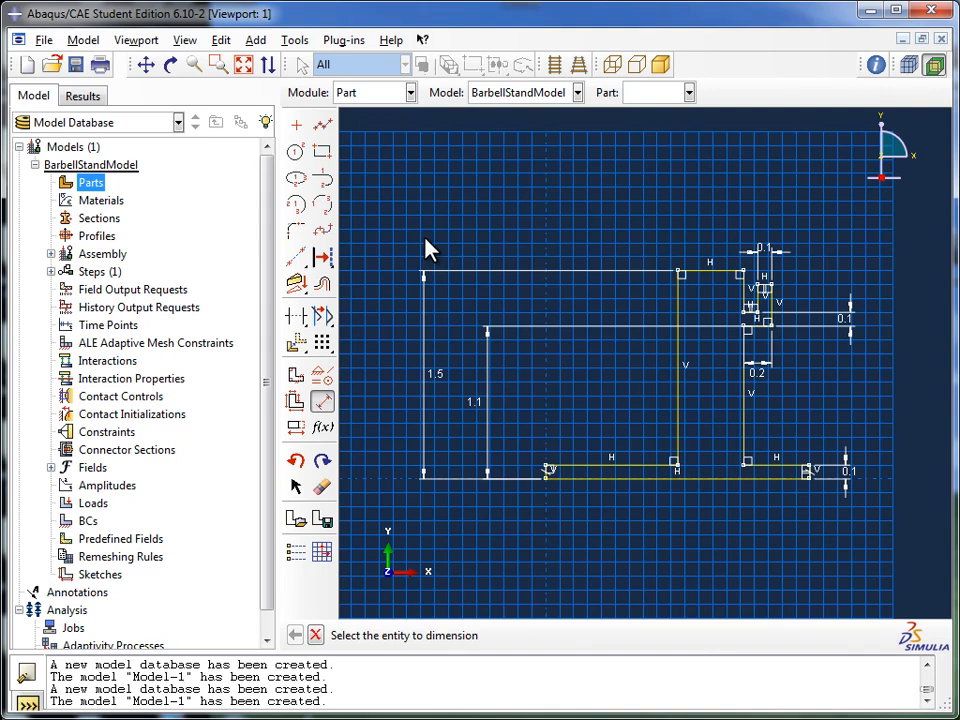
- Dimension the upright's short top edge as 0.1 wide
left_click(697, 273)
left_click(697, 221)
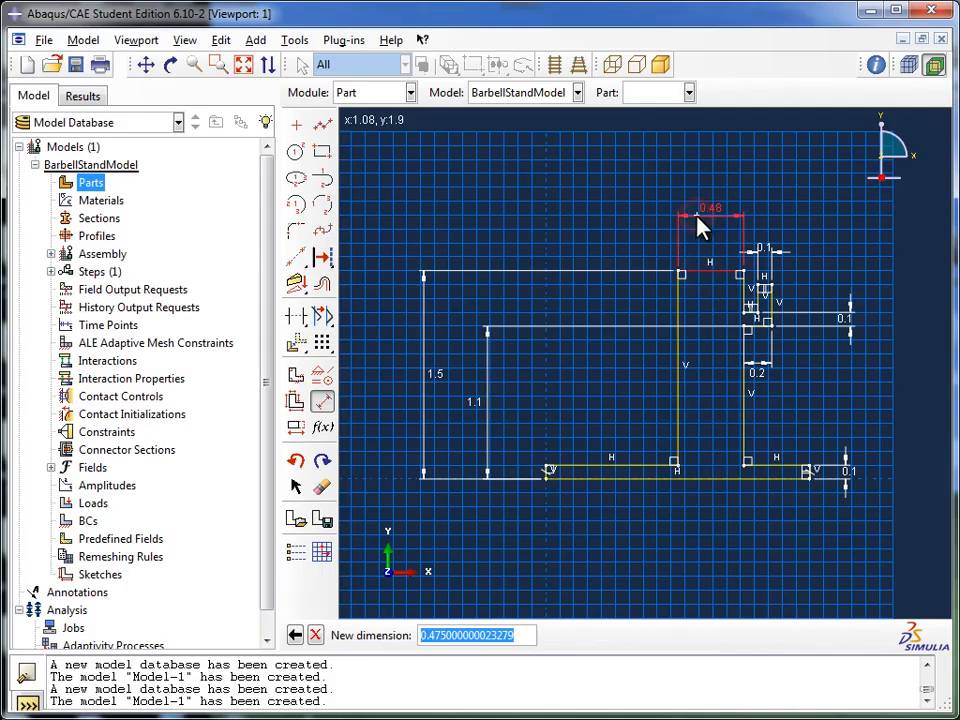
type("0.1")
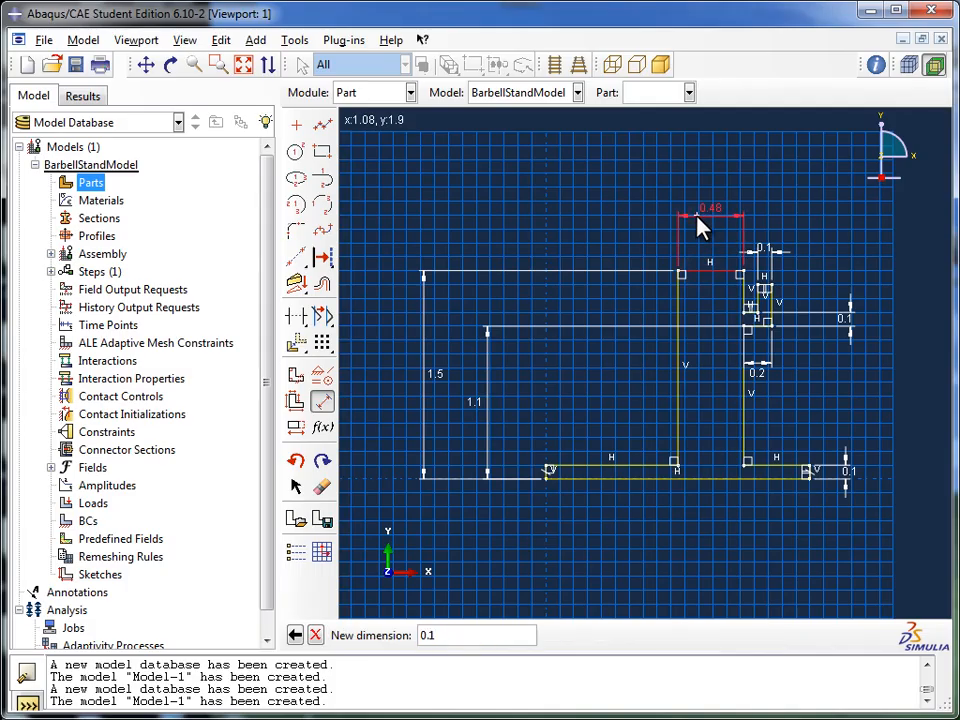
key("Return")
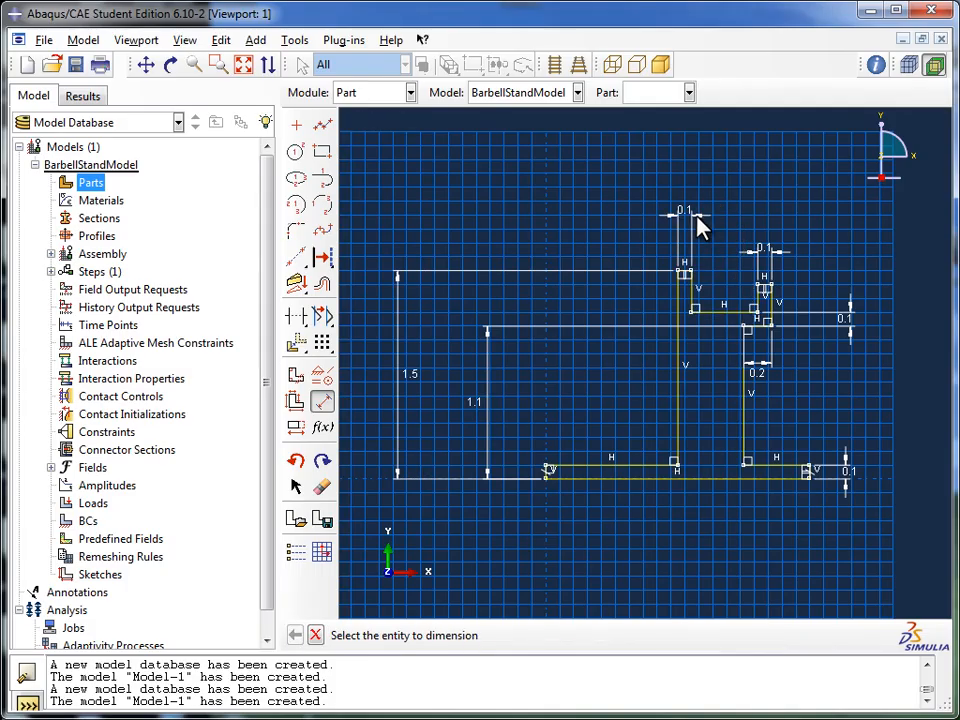
- Dimension the distance between the upright's two long vertical edges below the hook as 0.1
left_click(744, 405)
left_click(681, 408)
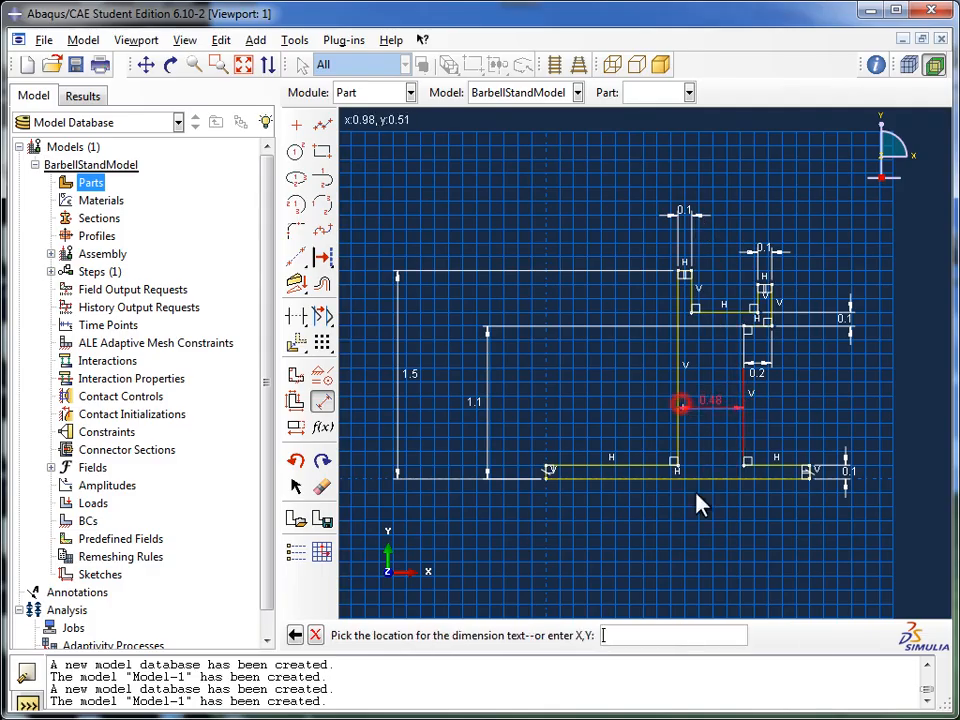
left_click(694, 546)
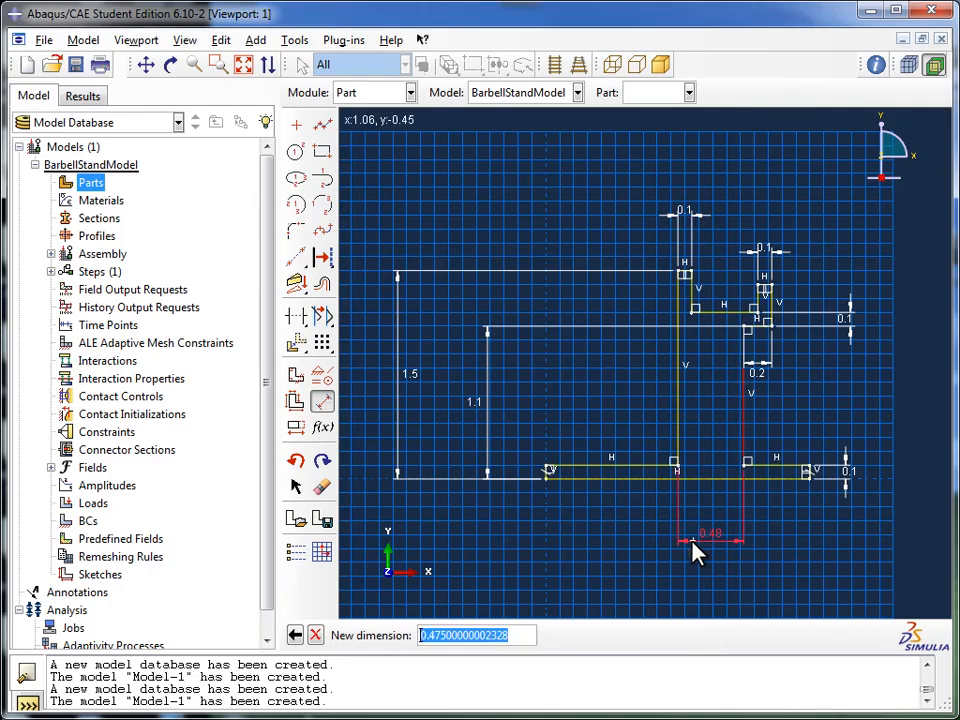
type("0.1")
key("Return")
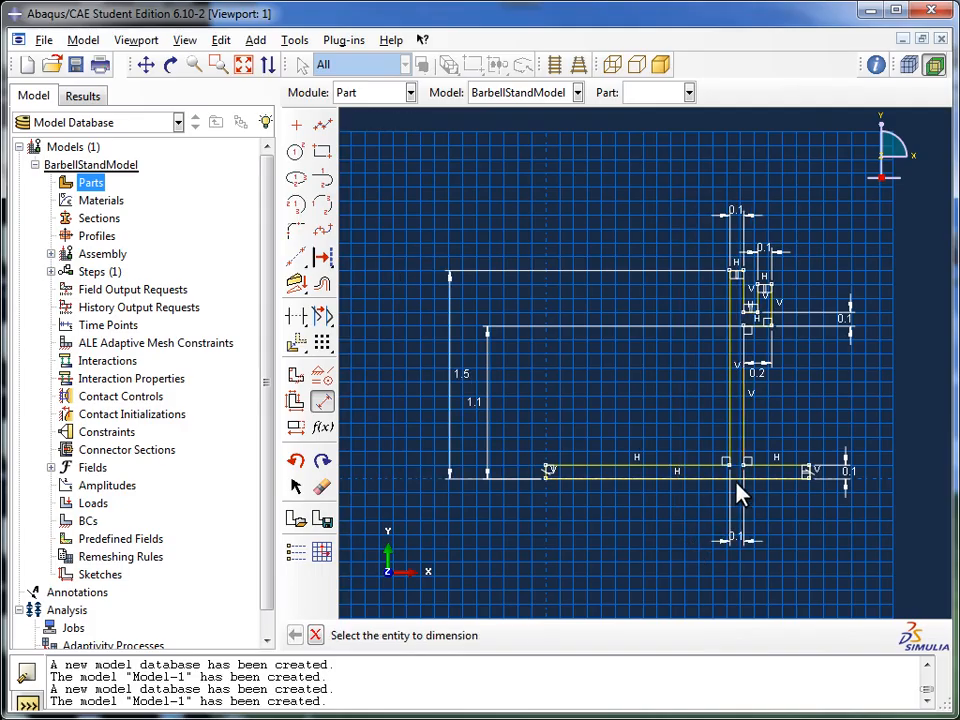
- Dimension the base's length from the upright's back edge to the end opposite the hook as 0.35
left_click(728, 440)
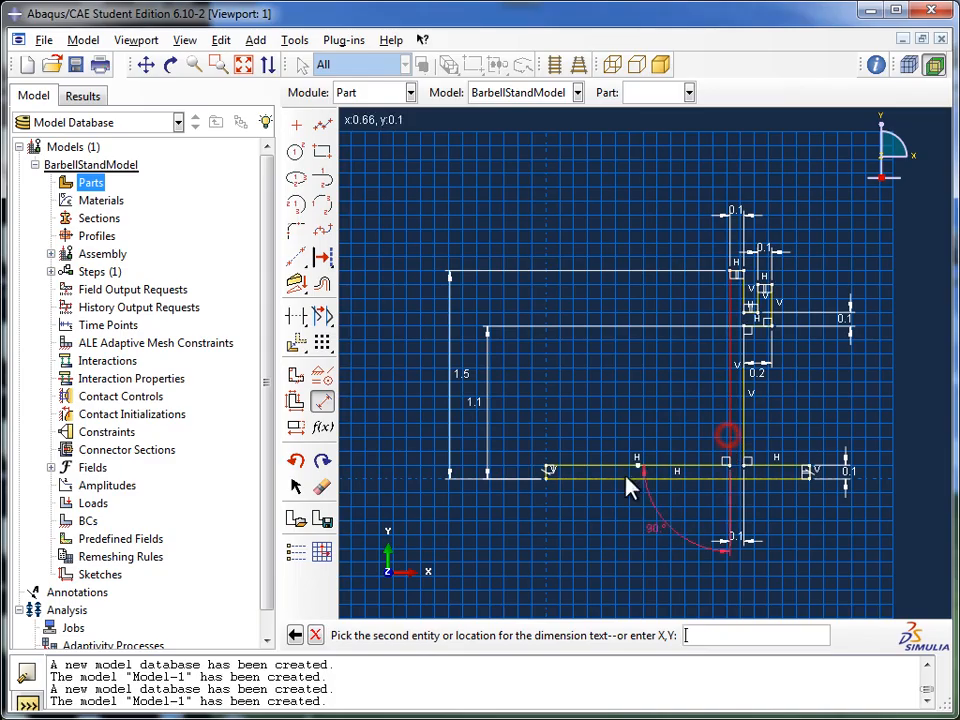
left_click(548, 477)
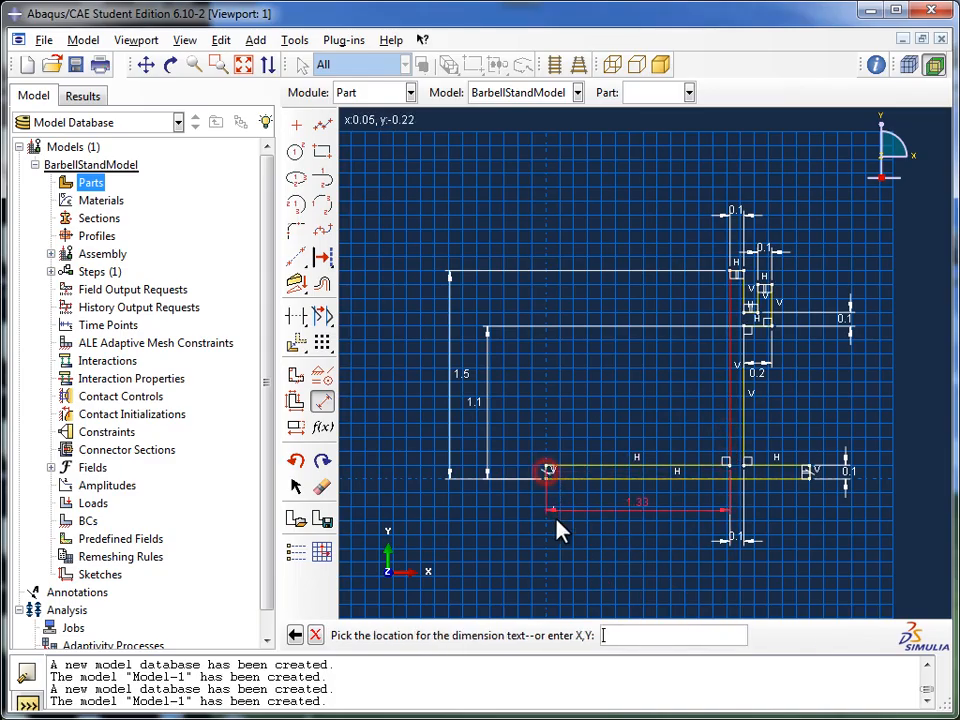
left_click(559, 530)
type("0.35")
key("Return")
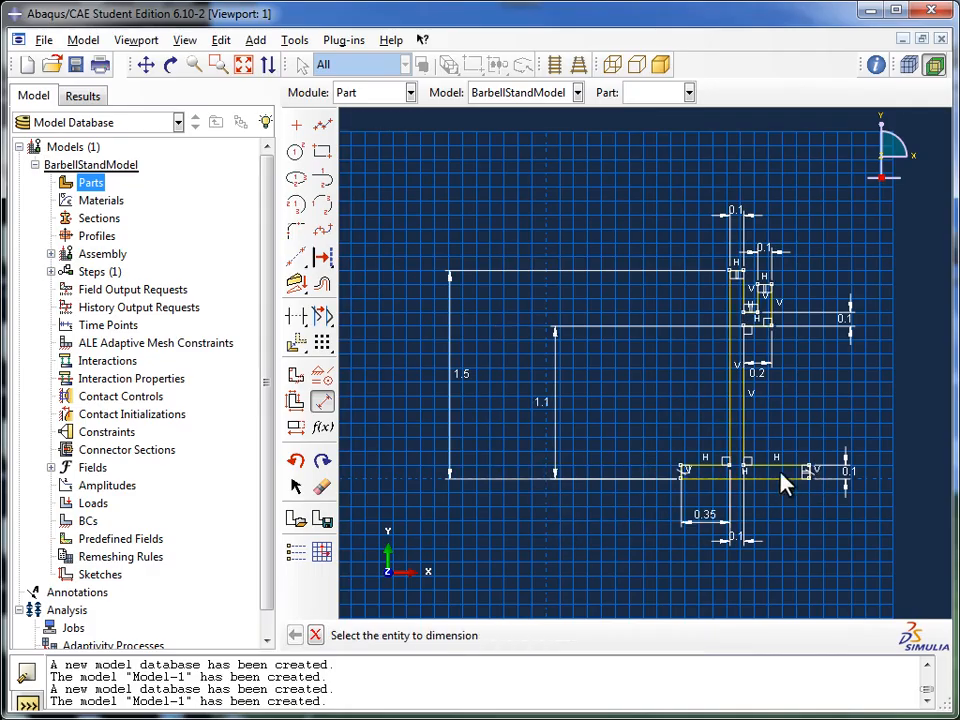
- Dimension the base's length from the upright's hook-side edge to the nearest base end as 0.45, and finish dimensioning
left_click(745, 450)
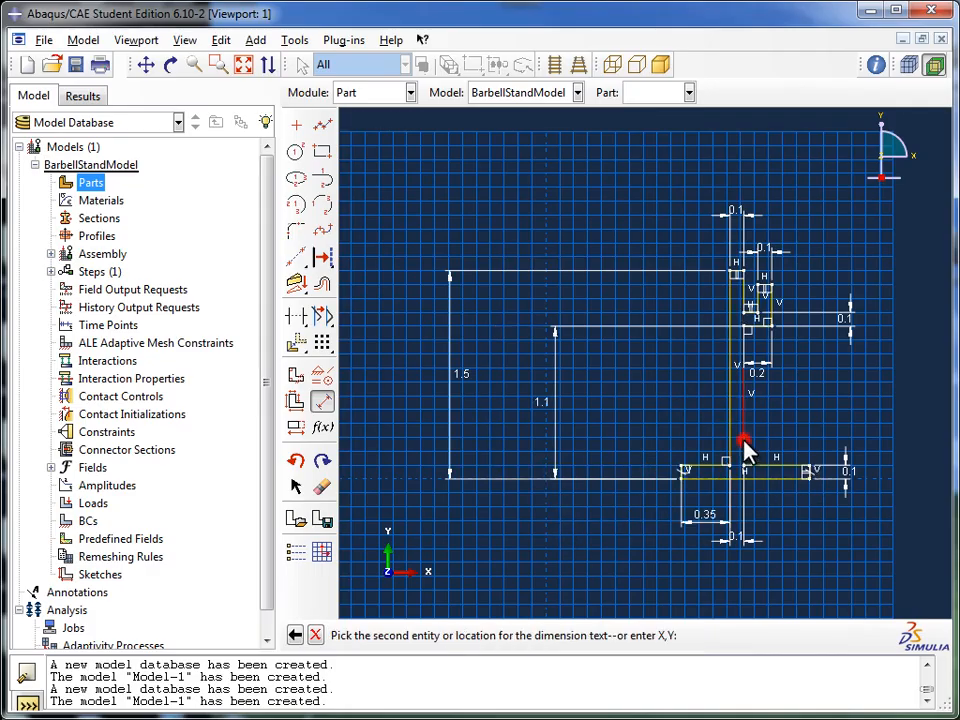
left_click(812, 472)
left_click(803, 514)
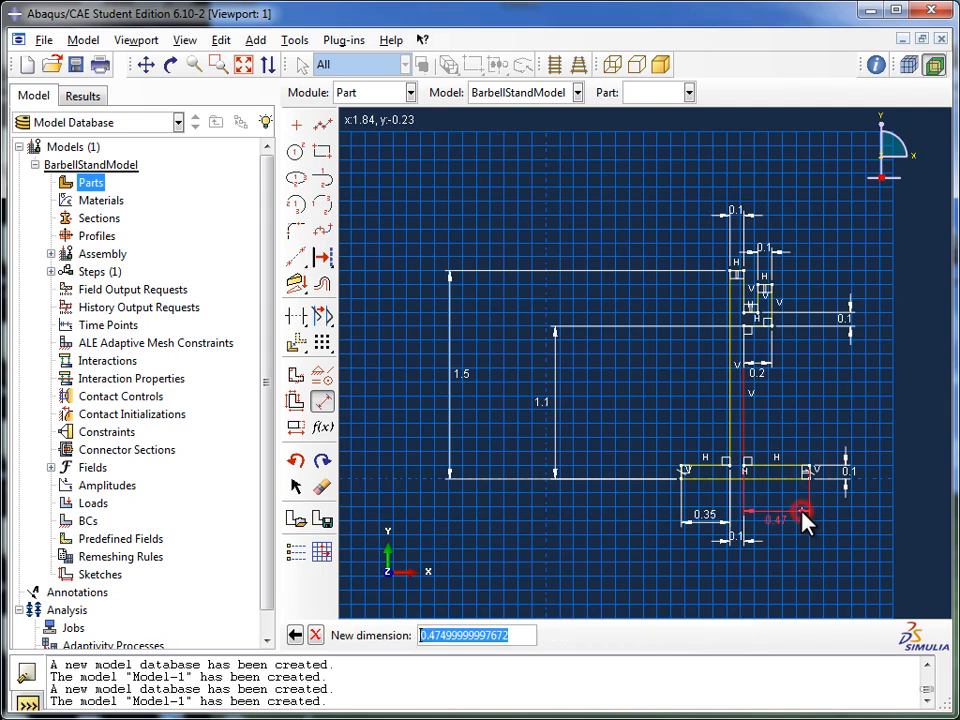
type("0.45")
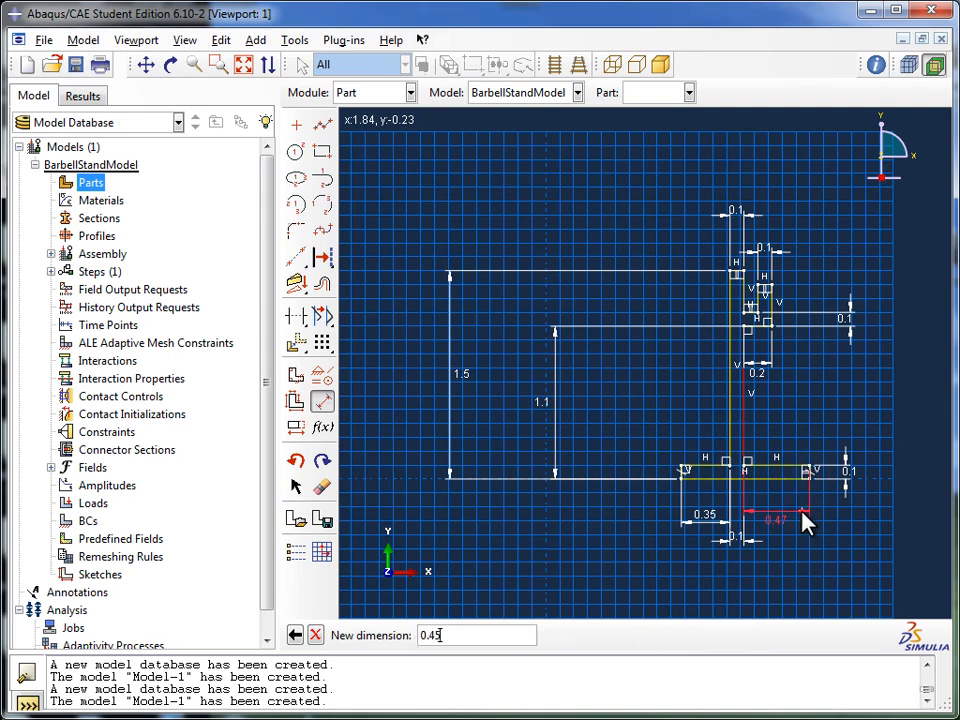
key("Return")
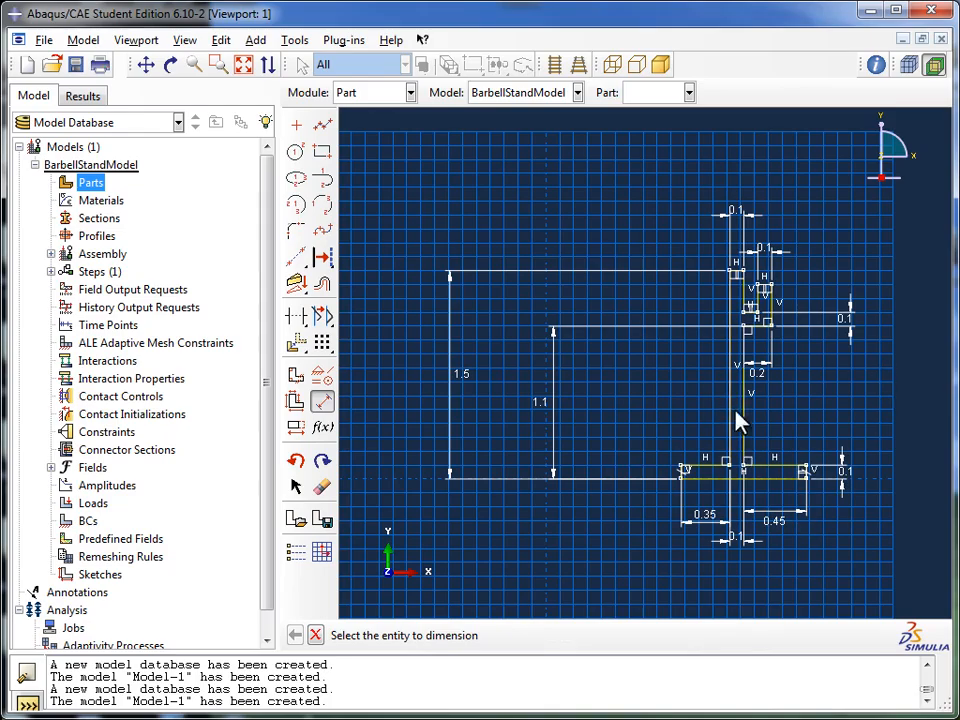
left_click(249, 70)
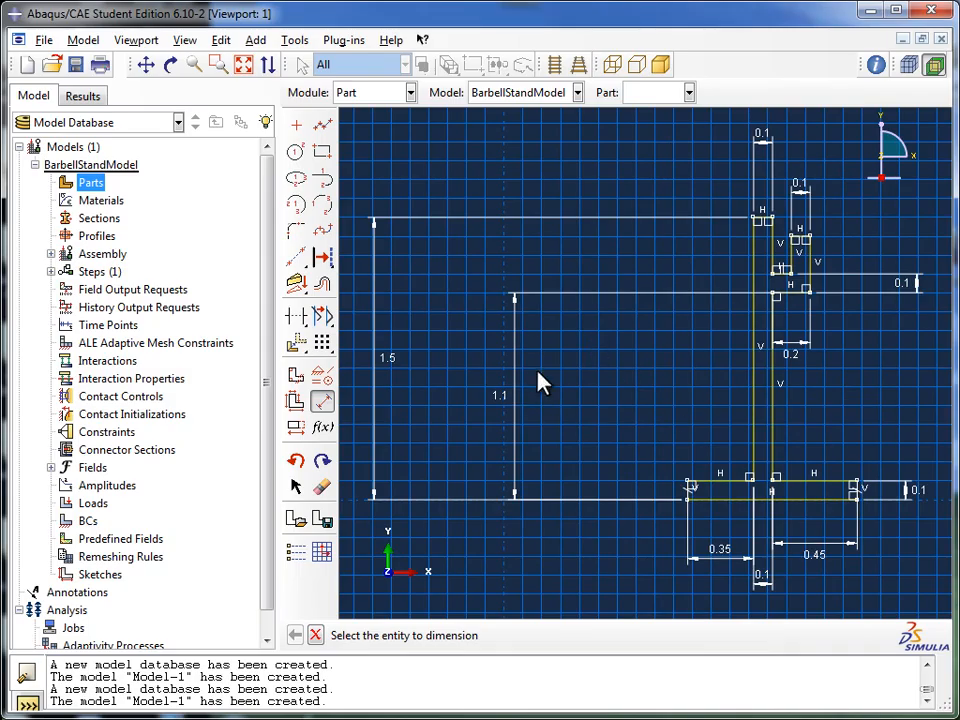
left_click(318, 638)
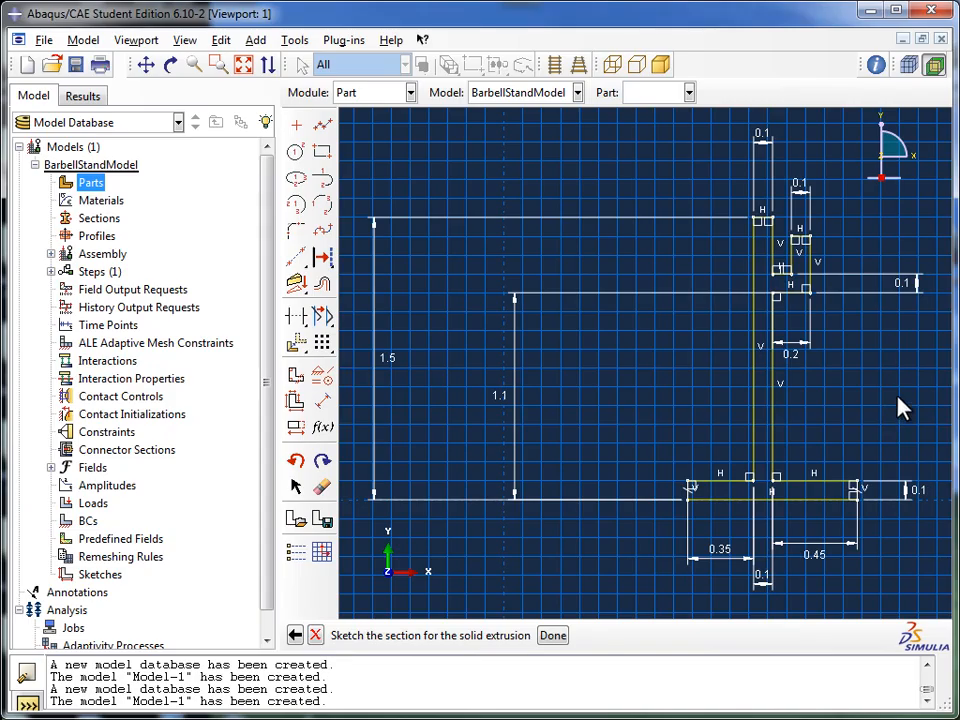
- Complete the section sketch and extrude it to a blind depth of 0.1
left_click(553, 636)
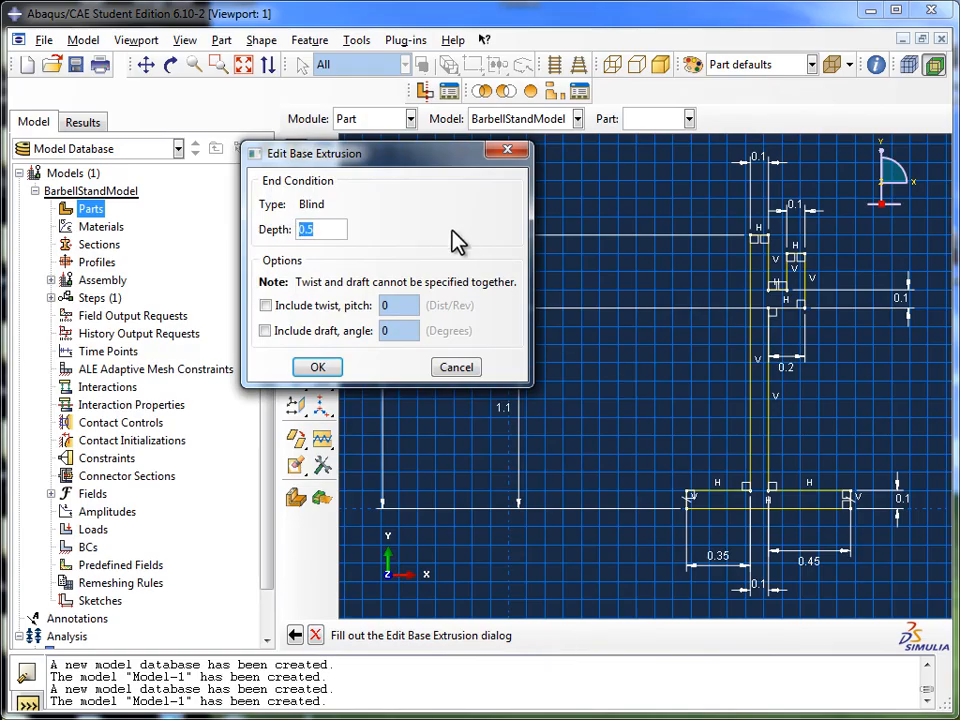
mouse_move(403, 157)
left_mouse_down()
mouse_move(412, 205)
mouse_move(402, 262)
mouse_move(356, 280)
left_mouse_up()
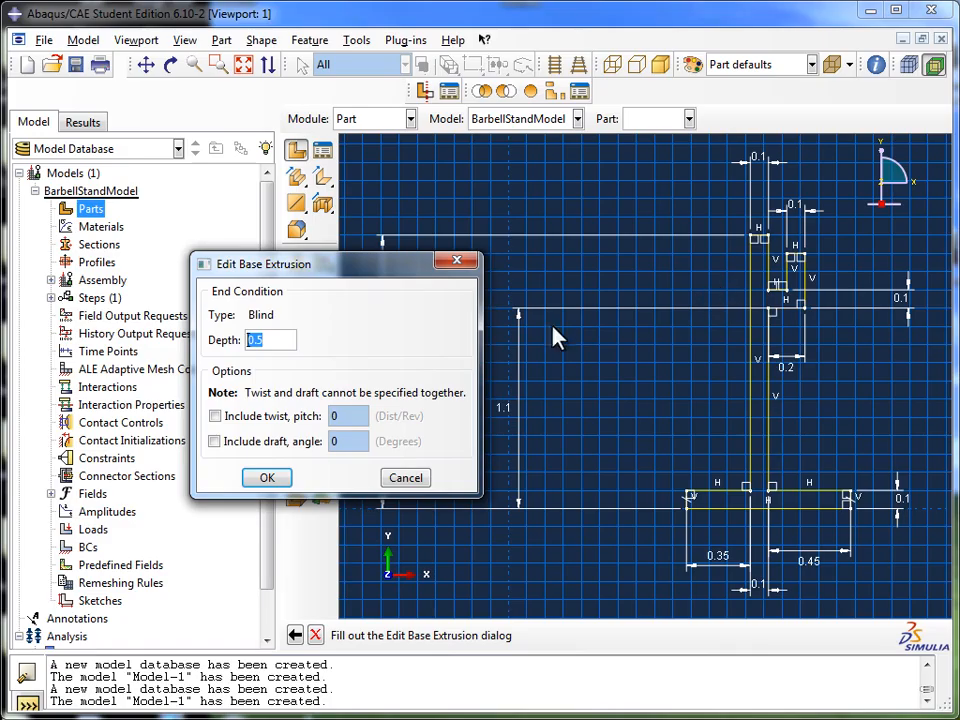
left_click(274, 342)
double_click(274, 342)
type("0.1")
left_click(270, 479)
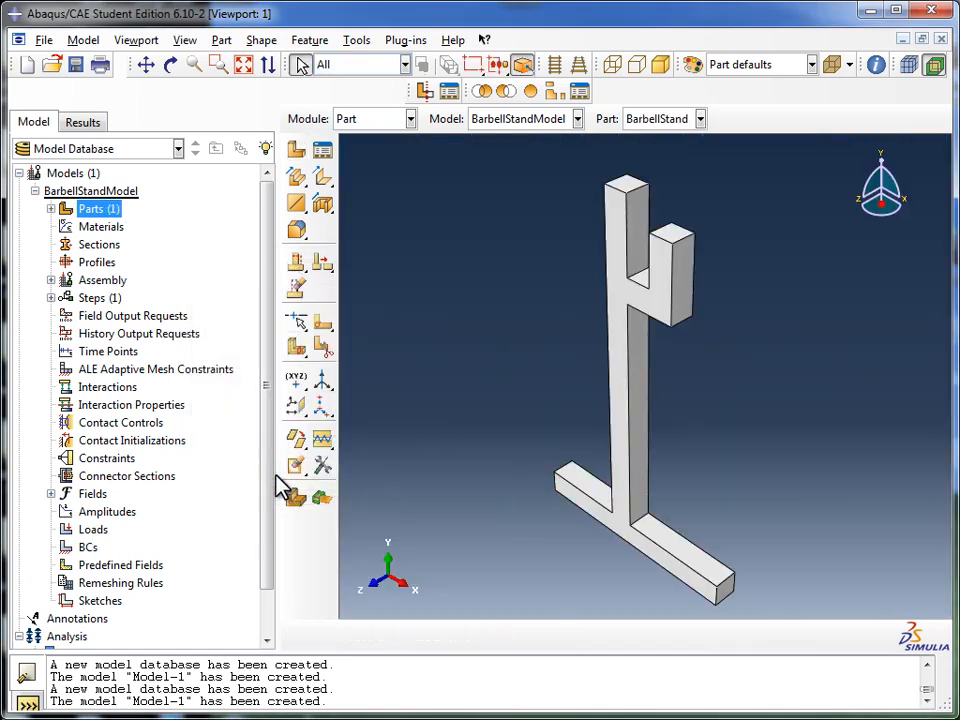